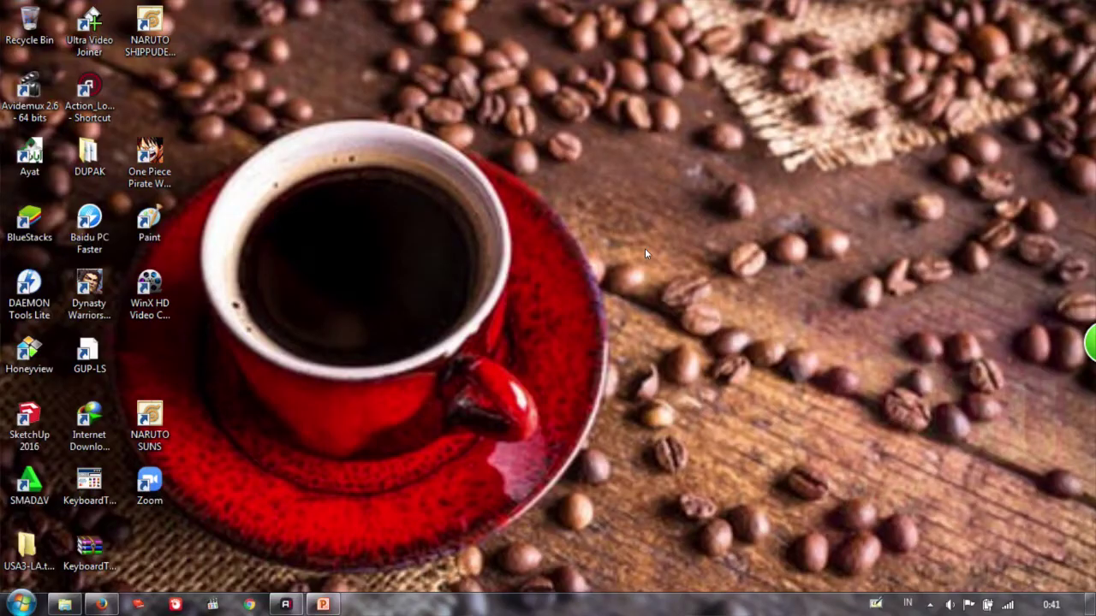
Restore the PowerPoint window with the blank presentation from the taskbar.
click(322, 605)
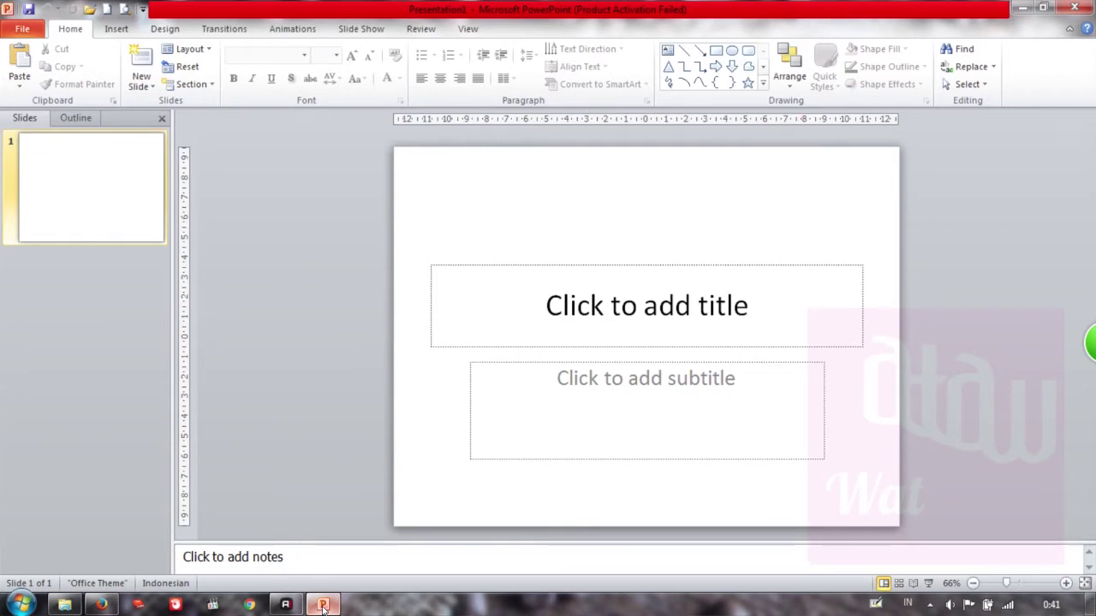
Show Local Disk (C:) in Explorer and select the [5] PB 4 presentation.
click(64, 607)
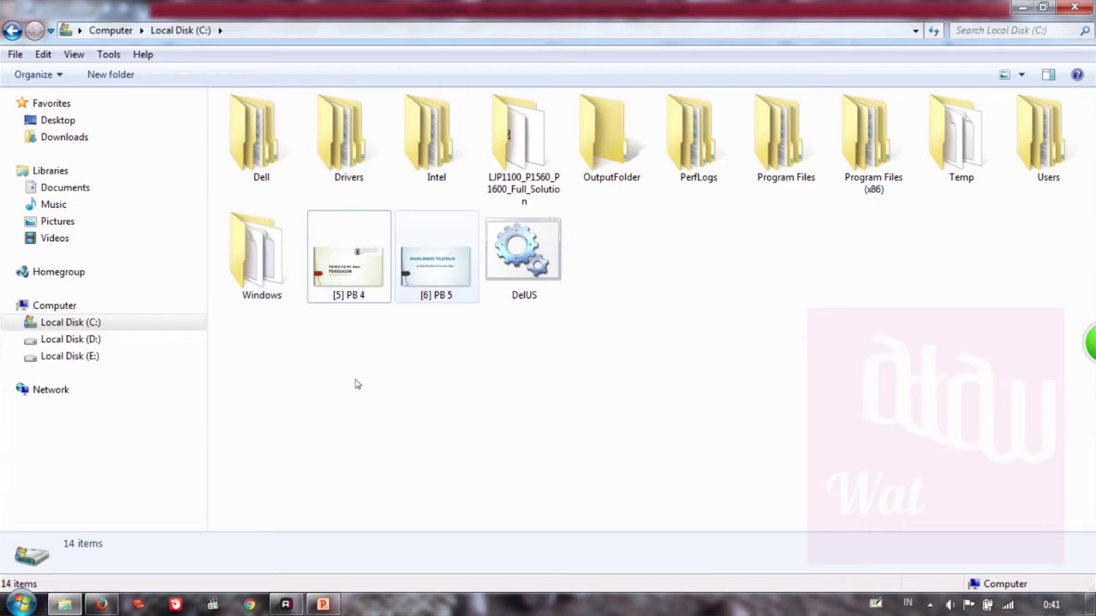
click(424, 288)
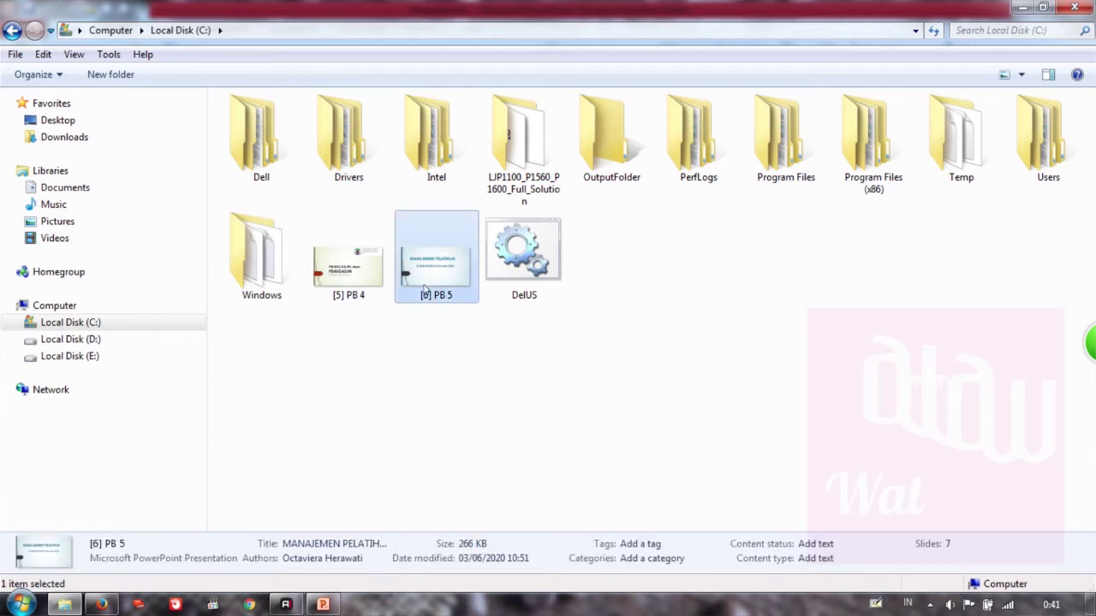
click(368, 274)
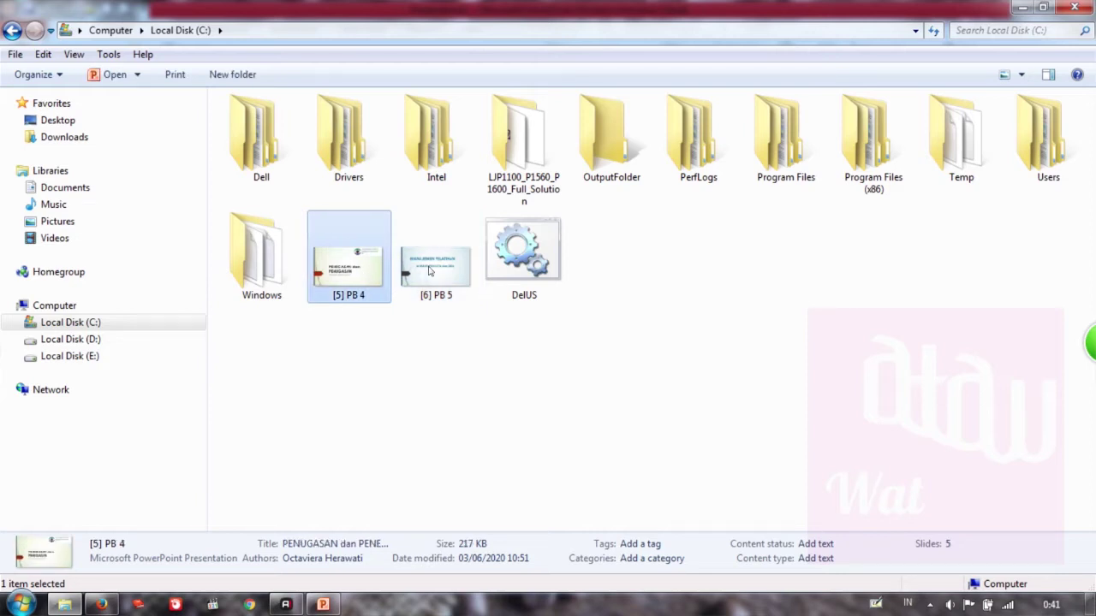
click(429, 270)
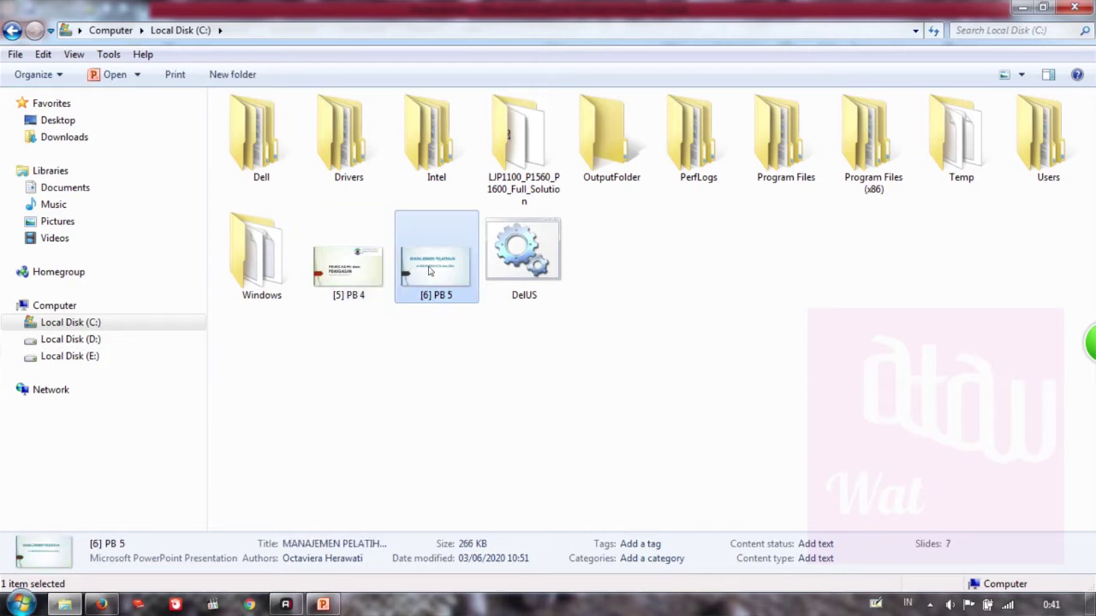
click(377, 272)
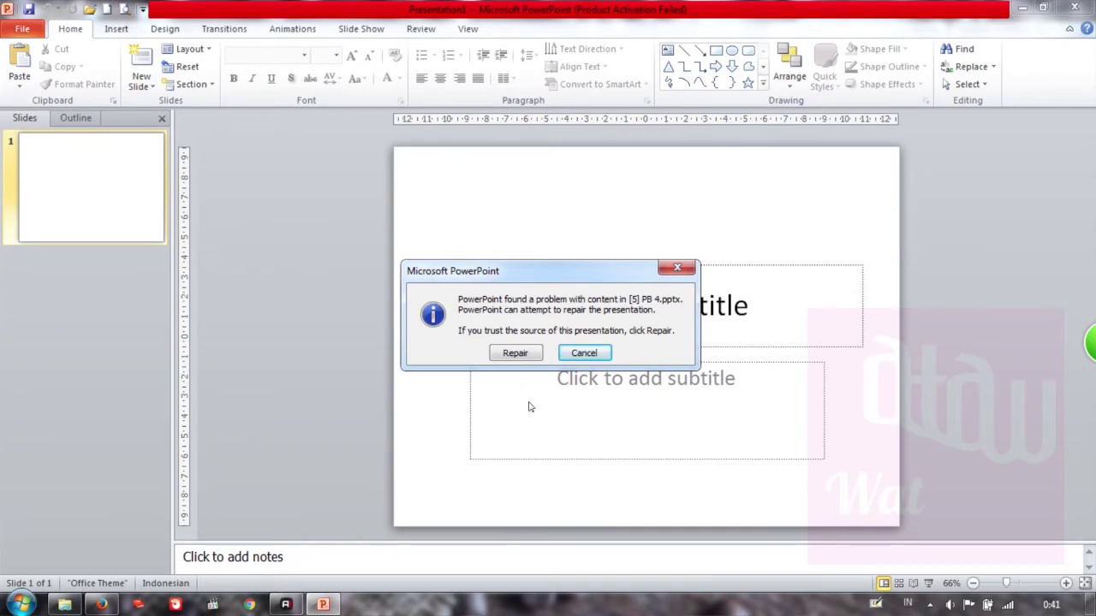
Attempt to repair [5] PB 4, check the error's help, then dismiss the access error.
click(502, 353)
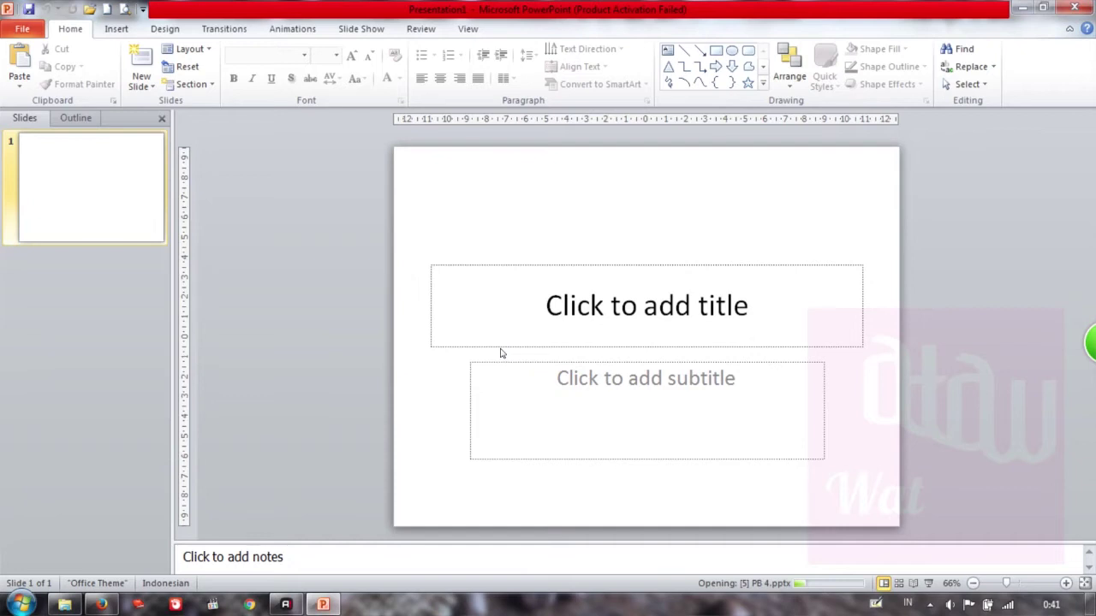
click(494, 323)
click(494, 328)
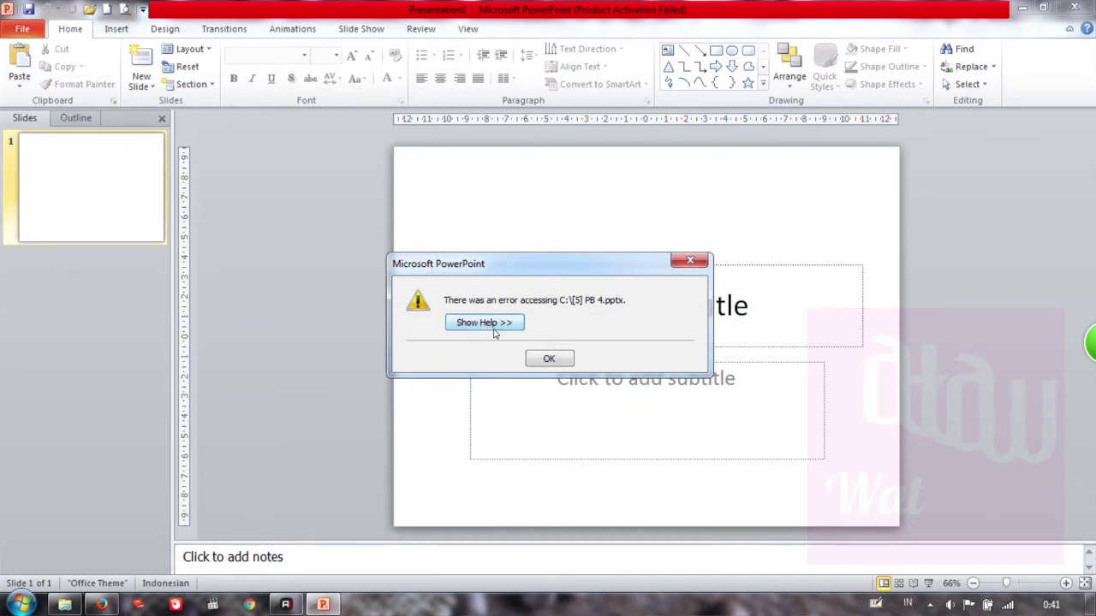
click(547, 358)
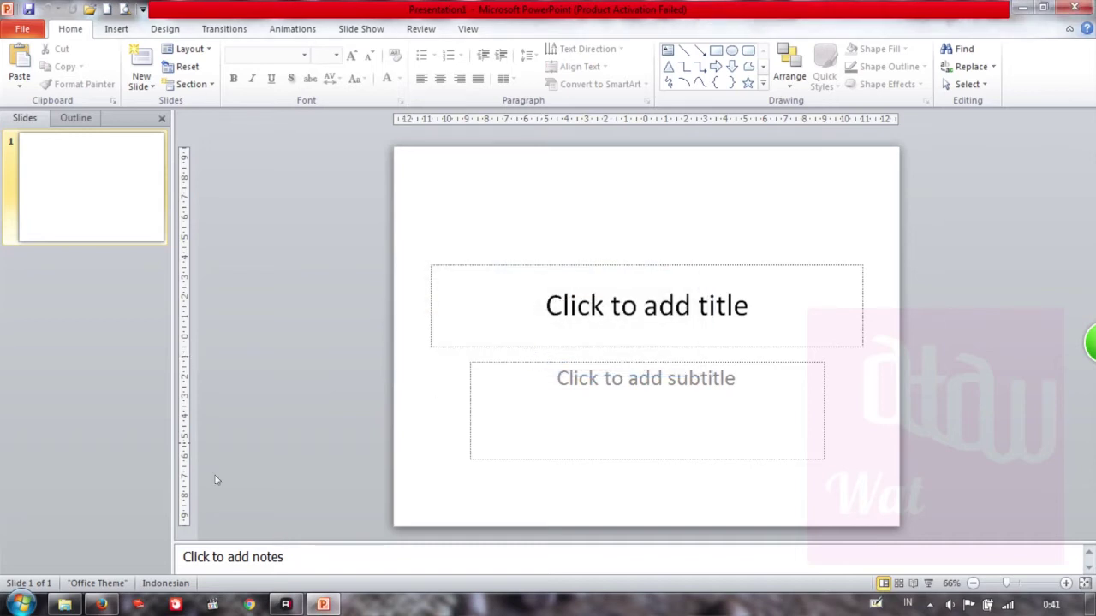
Open [6] PB 5, attempt its repair, dismiss the error, and return to PowerPoint.
click(64, 606)
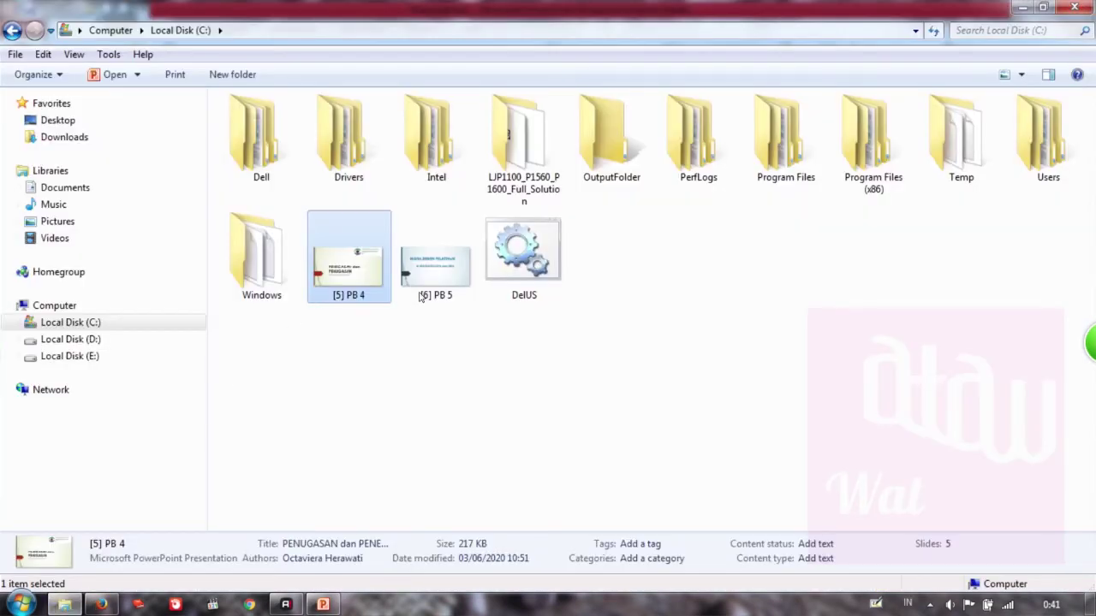
double_click(421, 296)
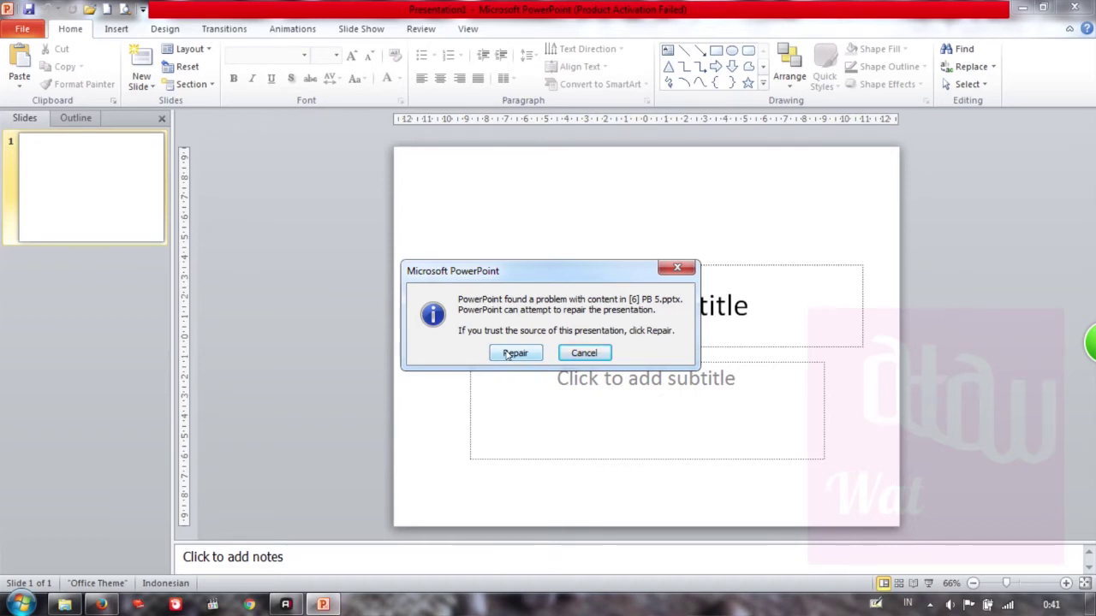
click(512, 354)
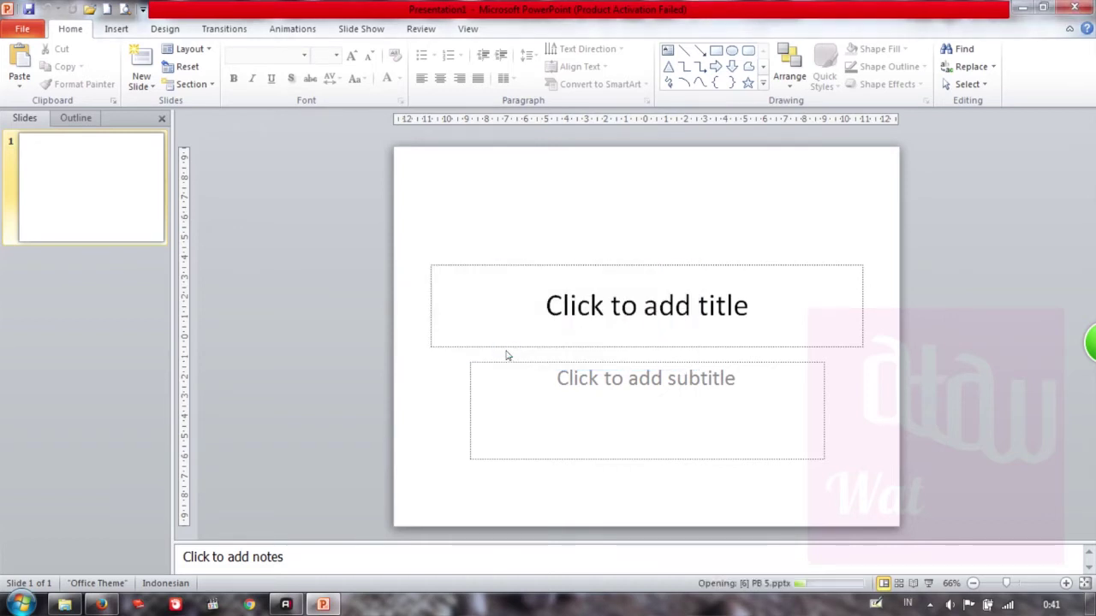
click(550, 358)
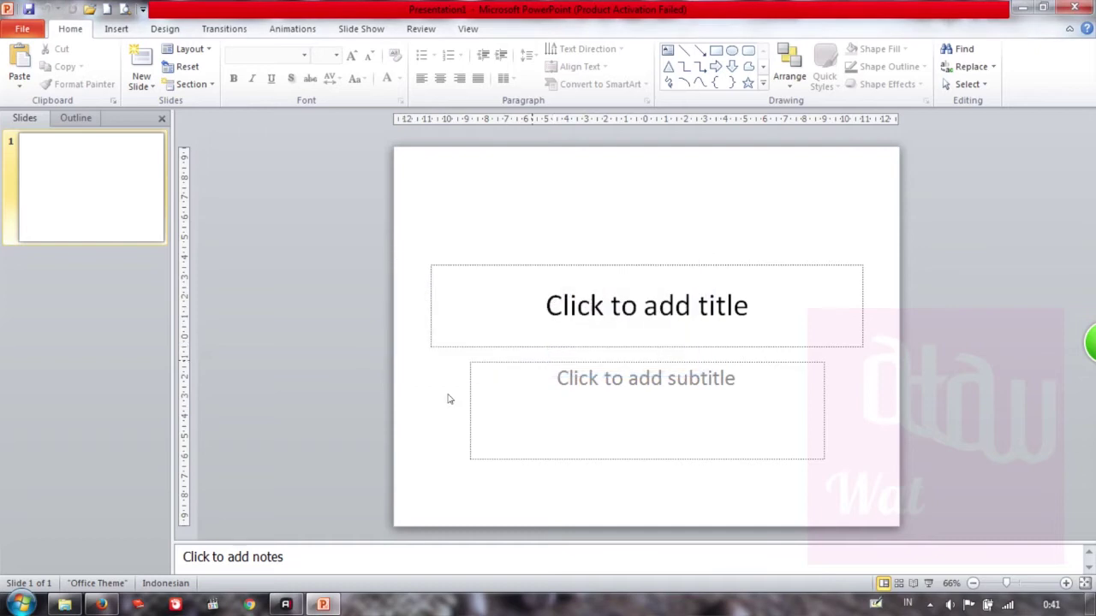
click(67, 604)
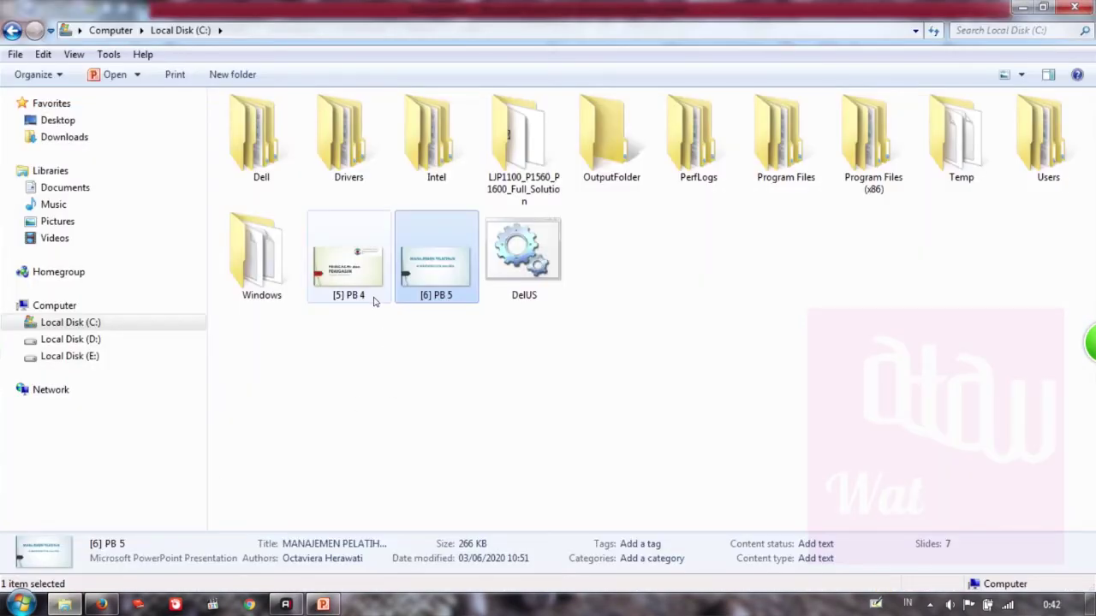
click(326, 604)
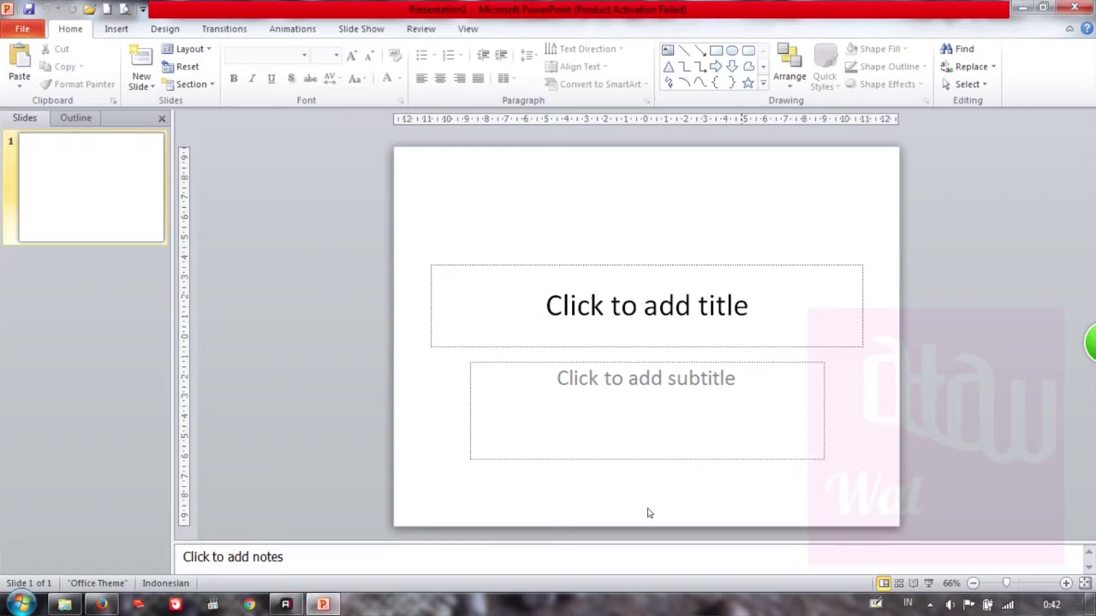
Go through File > Options > Trust Center to open Trust Center Settings.
click(144, 10)
click(143, 11)
click(17, 31)
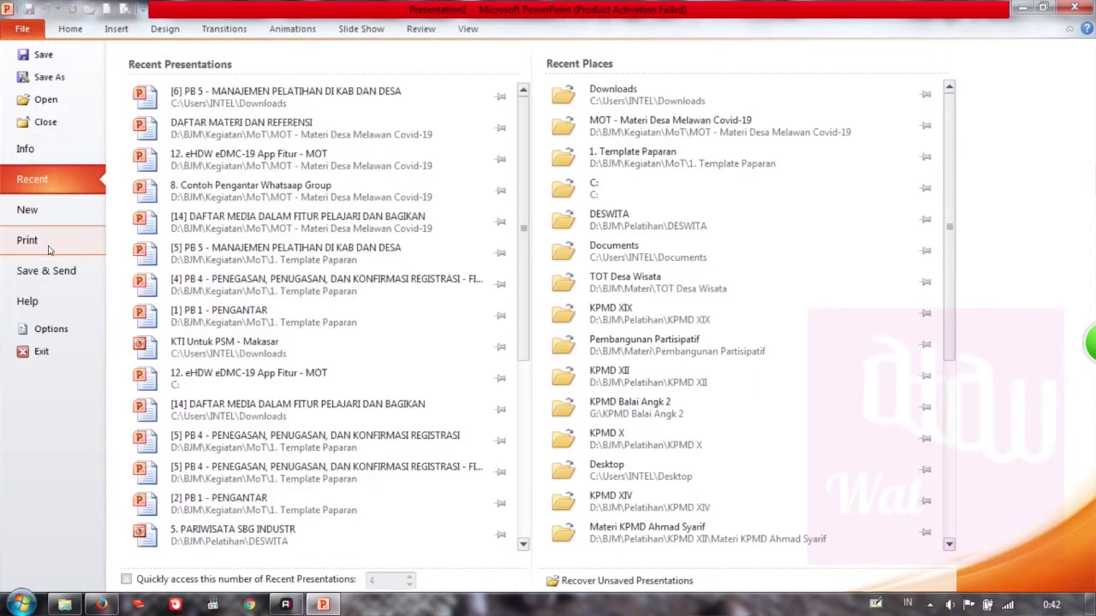
click(49, 330)
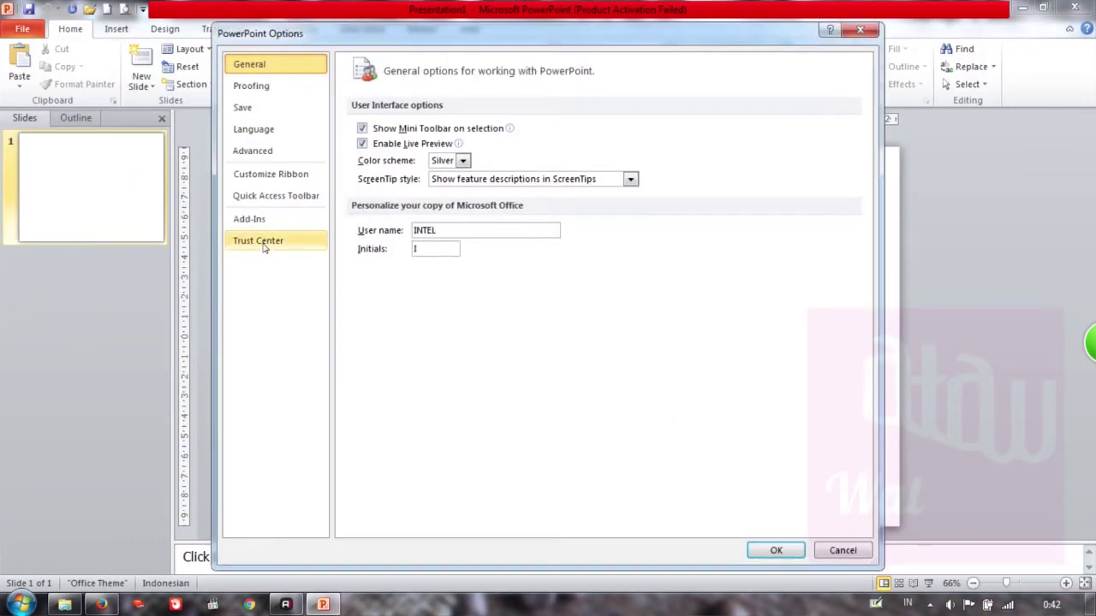
click(264, 247)
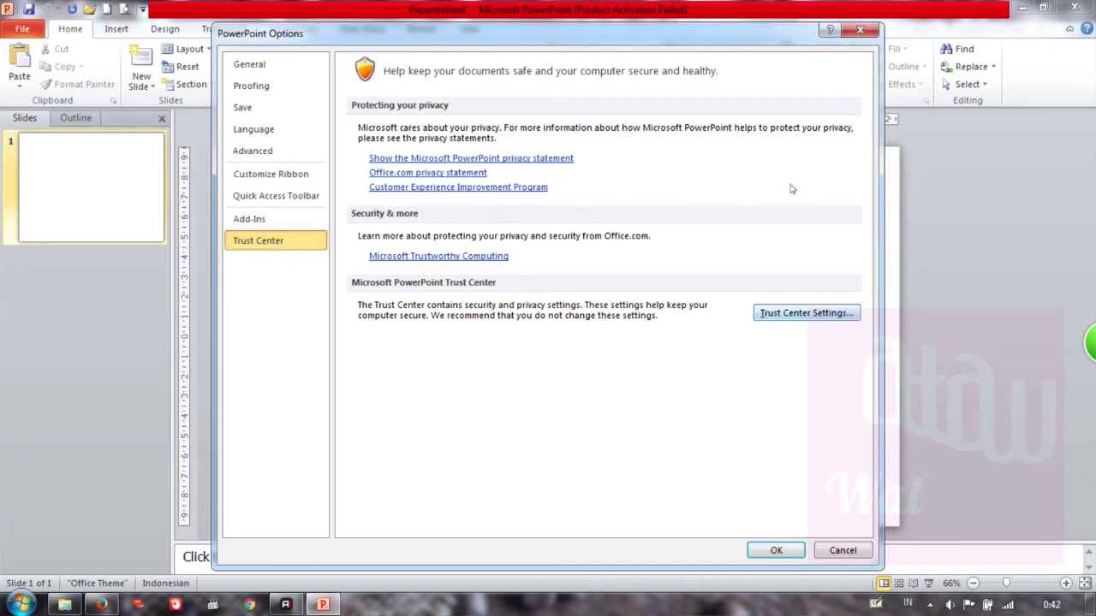
click(806, 319)
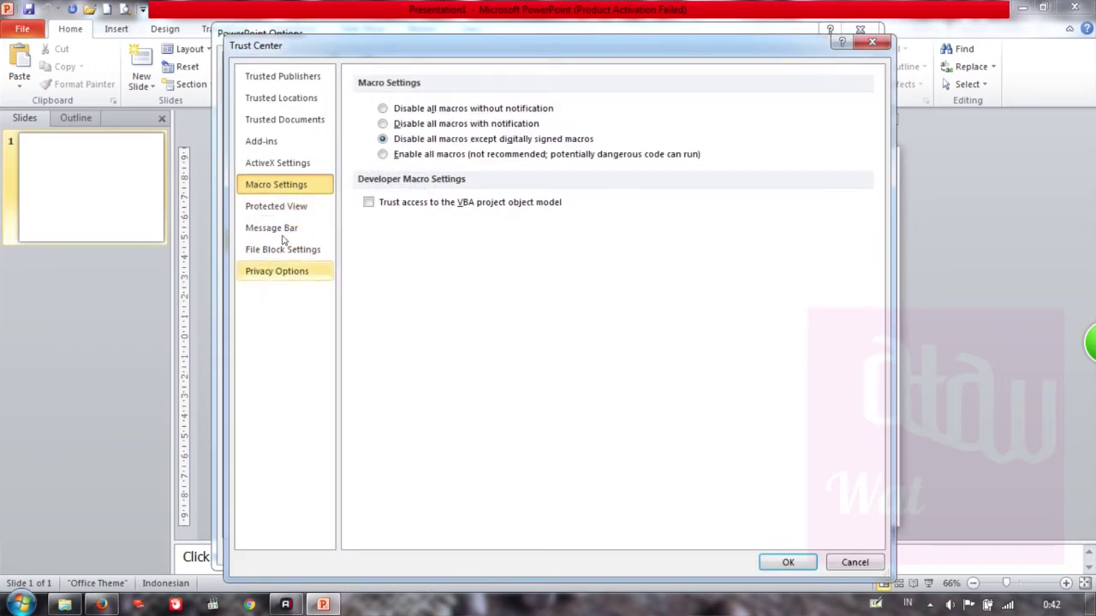
Look over File Block Settings and Trusted Documents, ending on the Trusted Locations page.
click(289, 103)
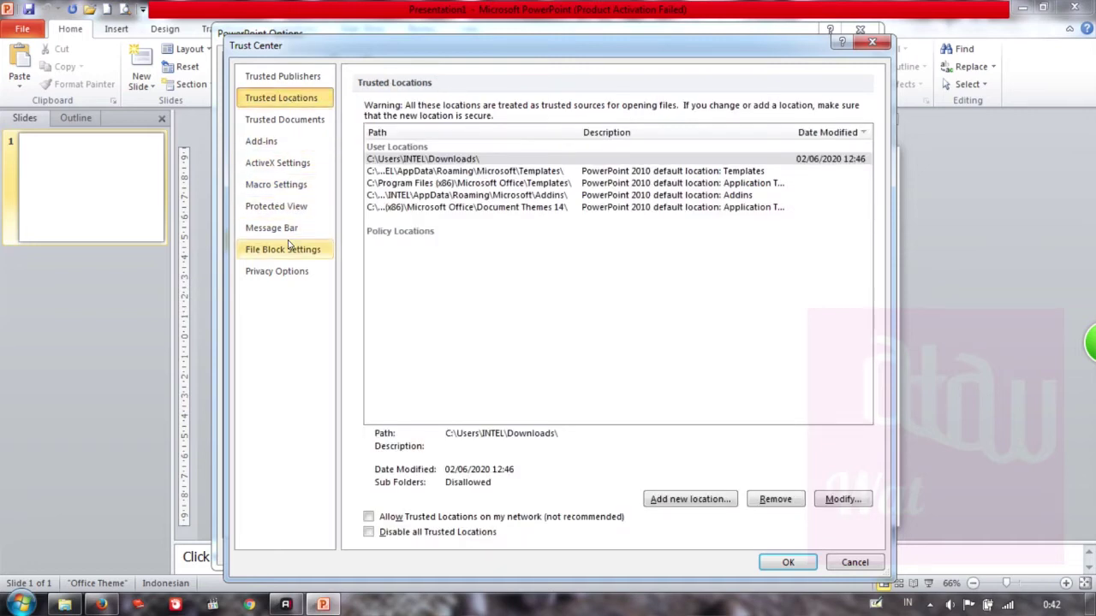
click(291, 250)
click(292, 101)
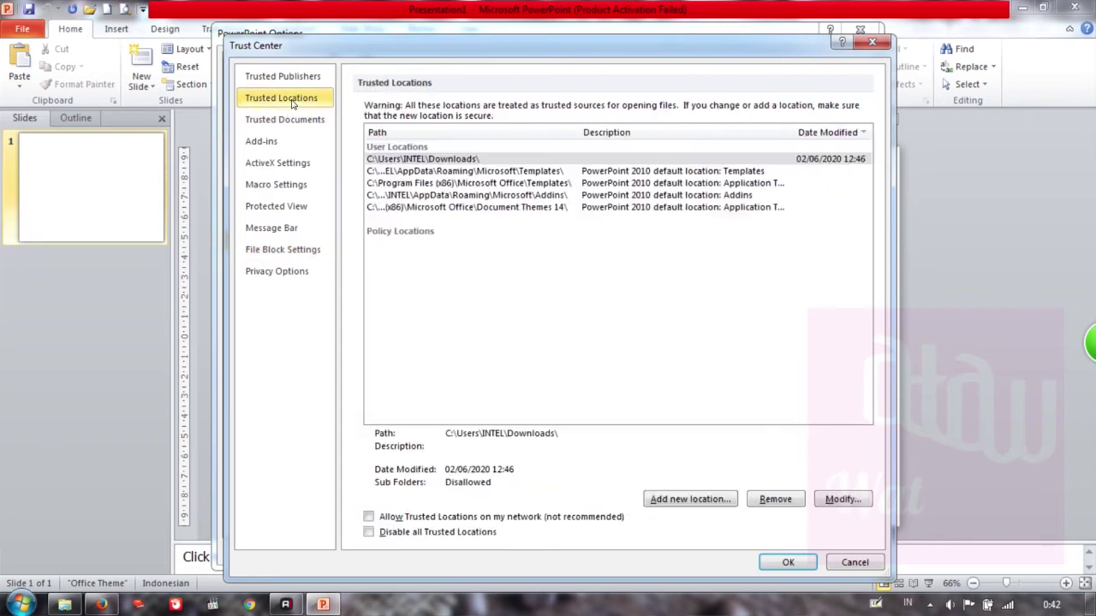
click(289, 121)
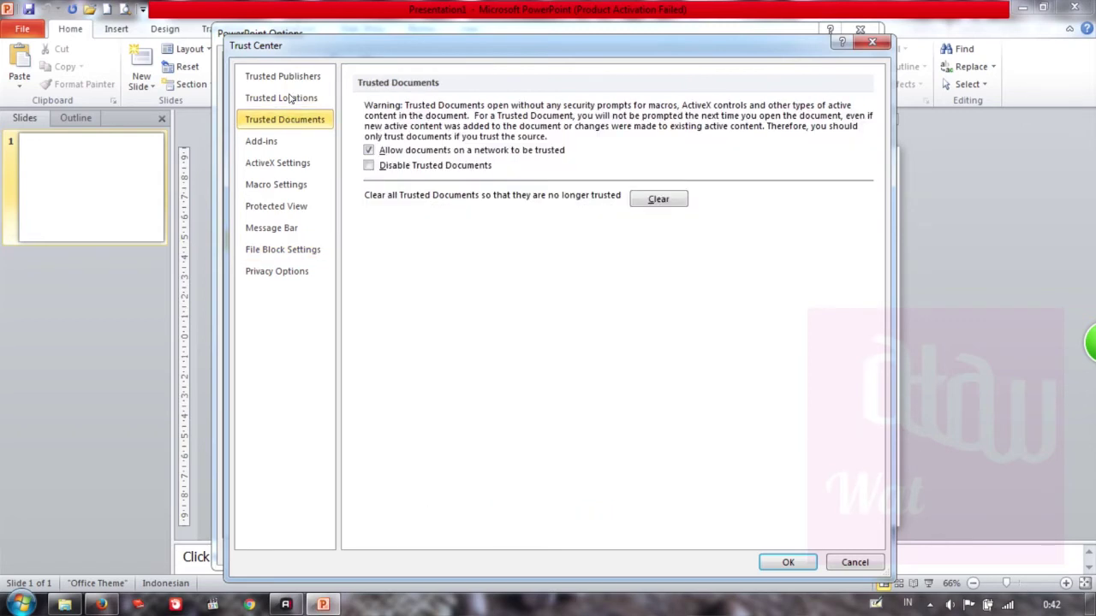
click(291, 98)
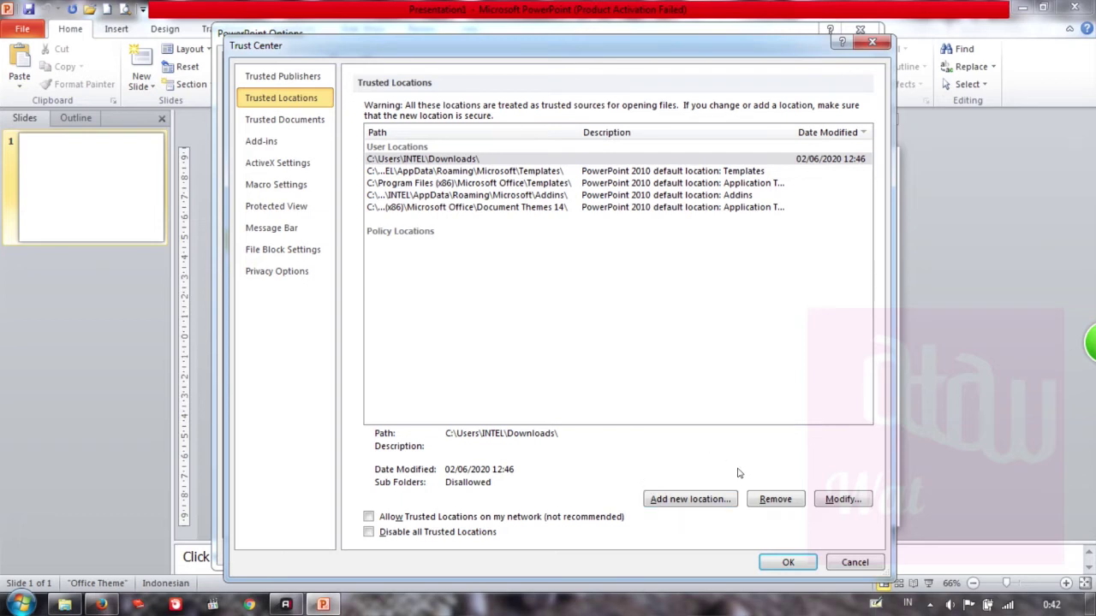
Add Local Disk C:\ as a new trusted location and confirm Trust Center and Options.
click(693, 500)
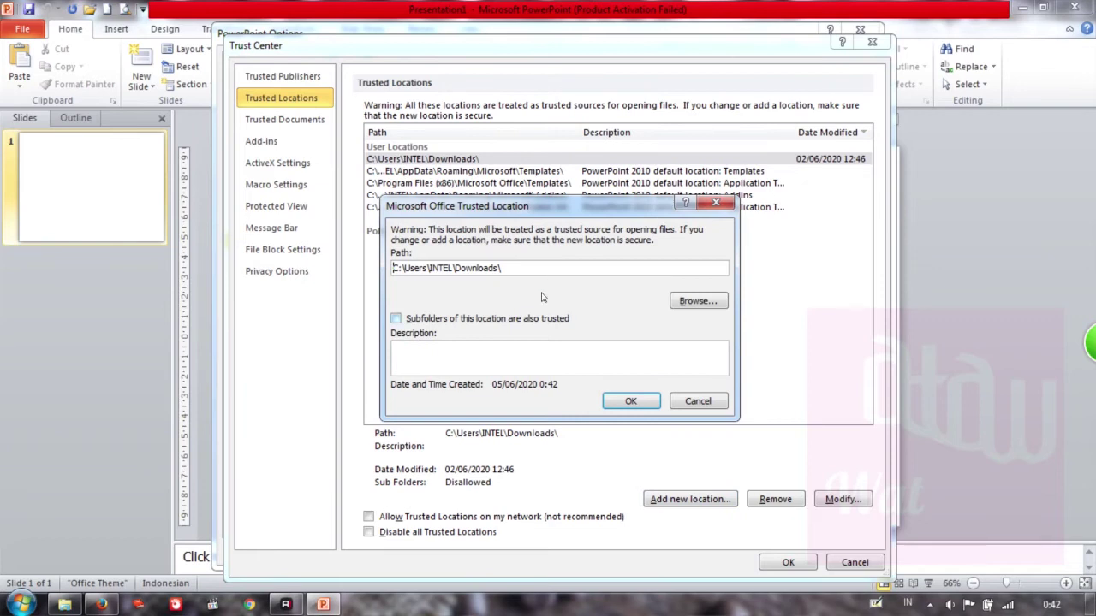
click(64, 604)
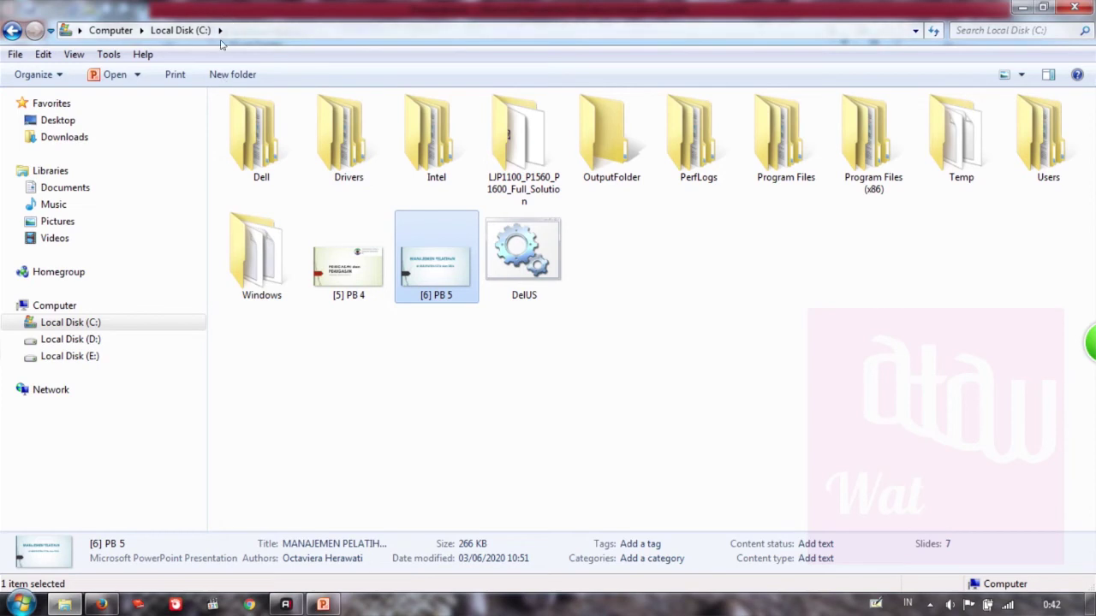
click(323, 605)
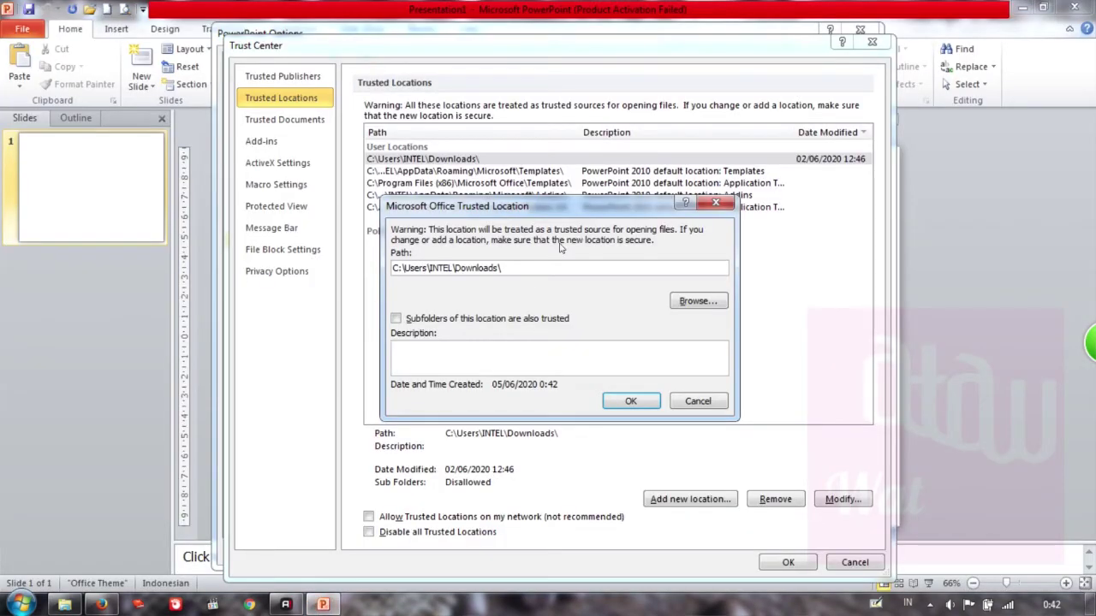
click(694, 302)
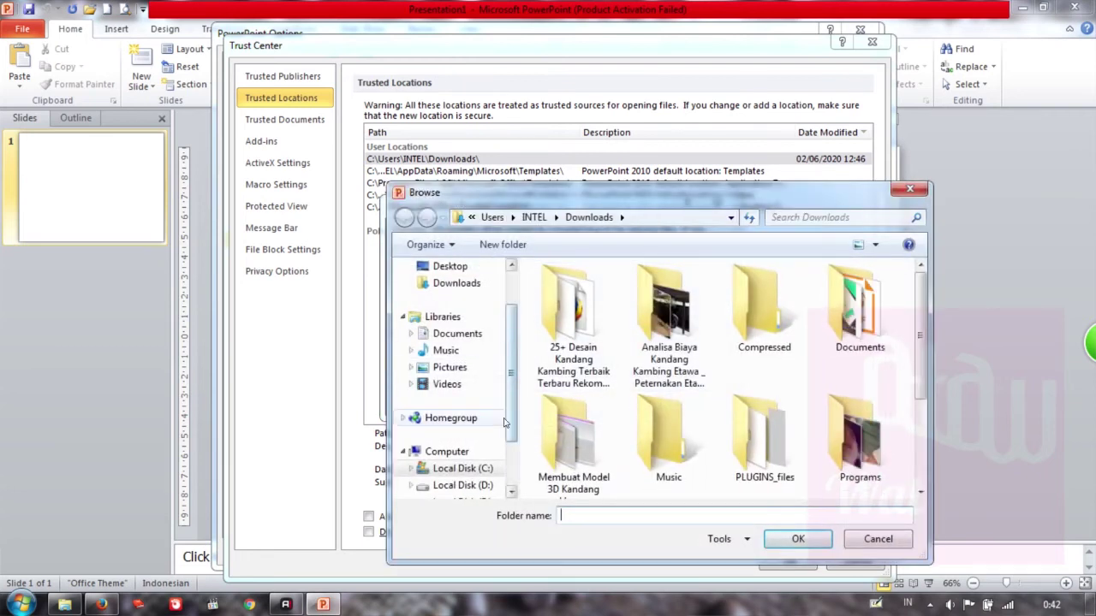
click(485, 469)
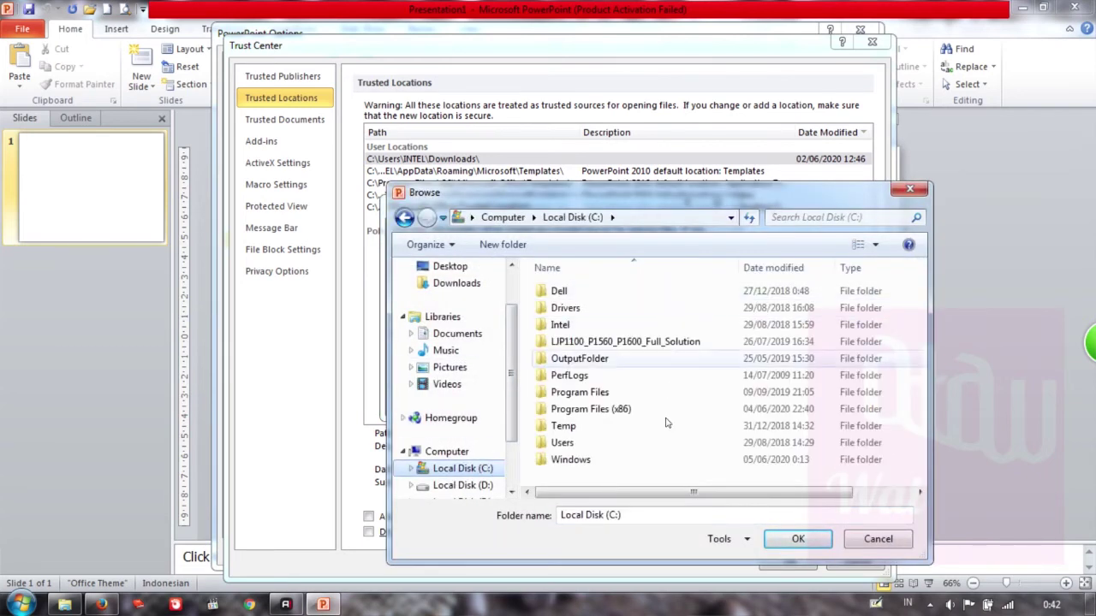
click(796, 539)
click(631, 401)
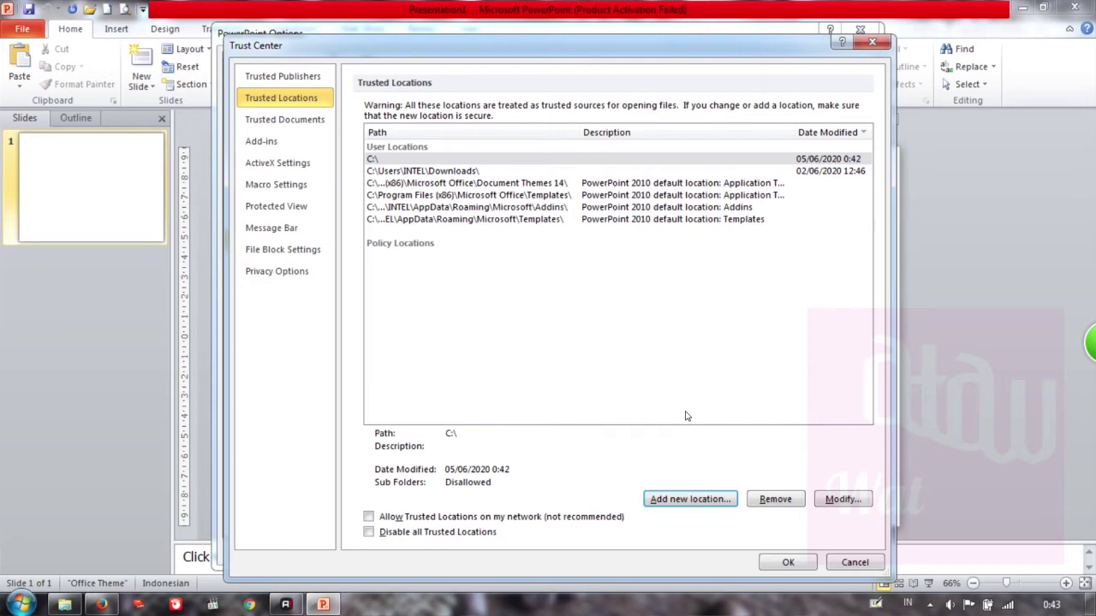
click(782, 561)
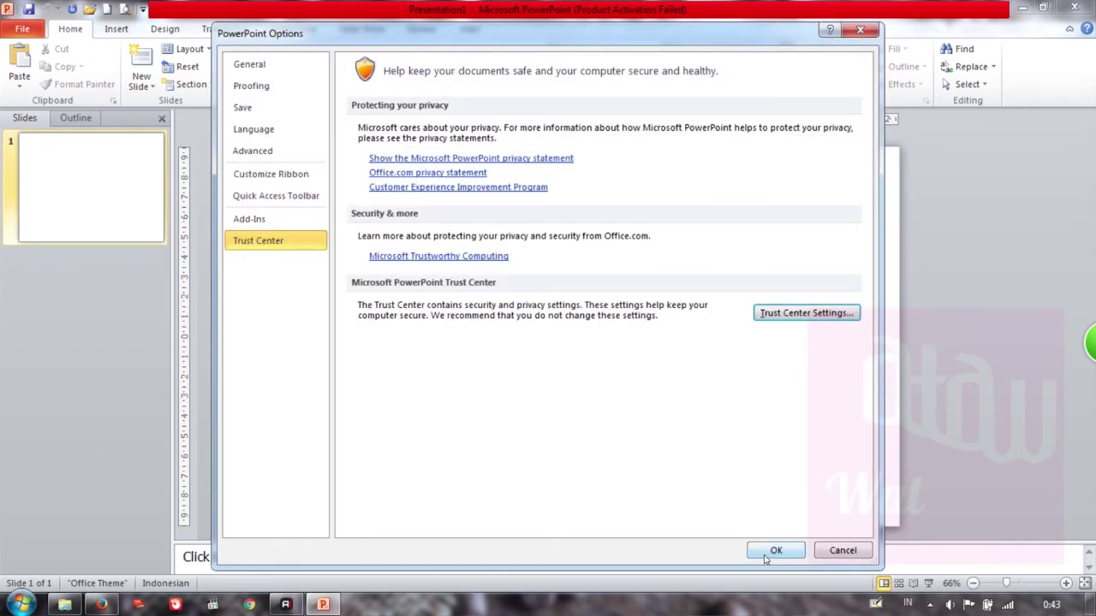
click(766, 557)
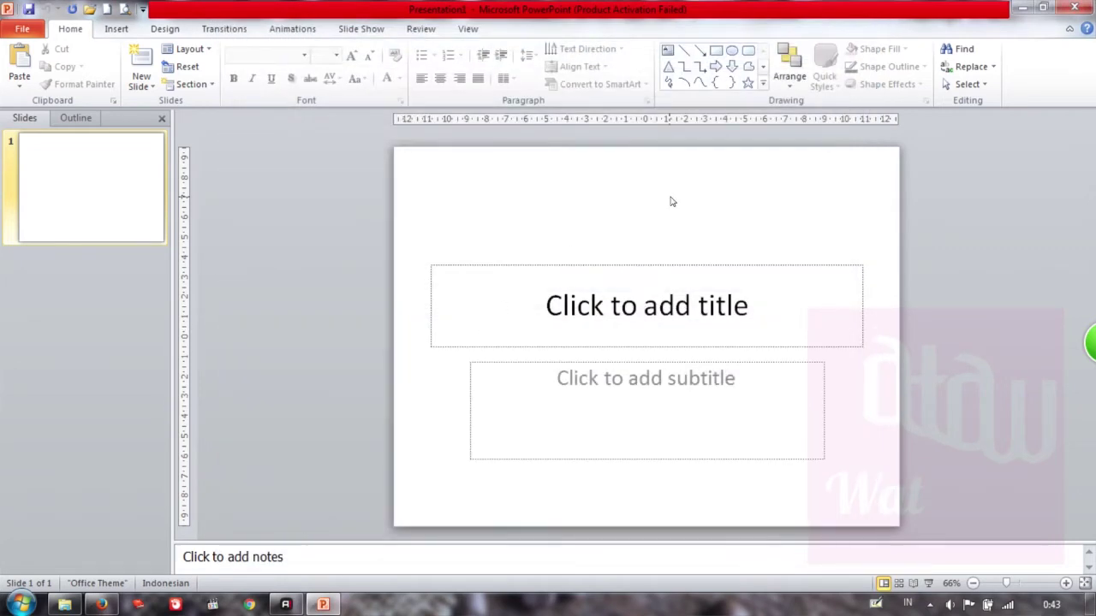
Open the [5] PB 4 and [6] PB 5 presentations from Local Disk (C:).
click(76, 599)
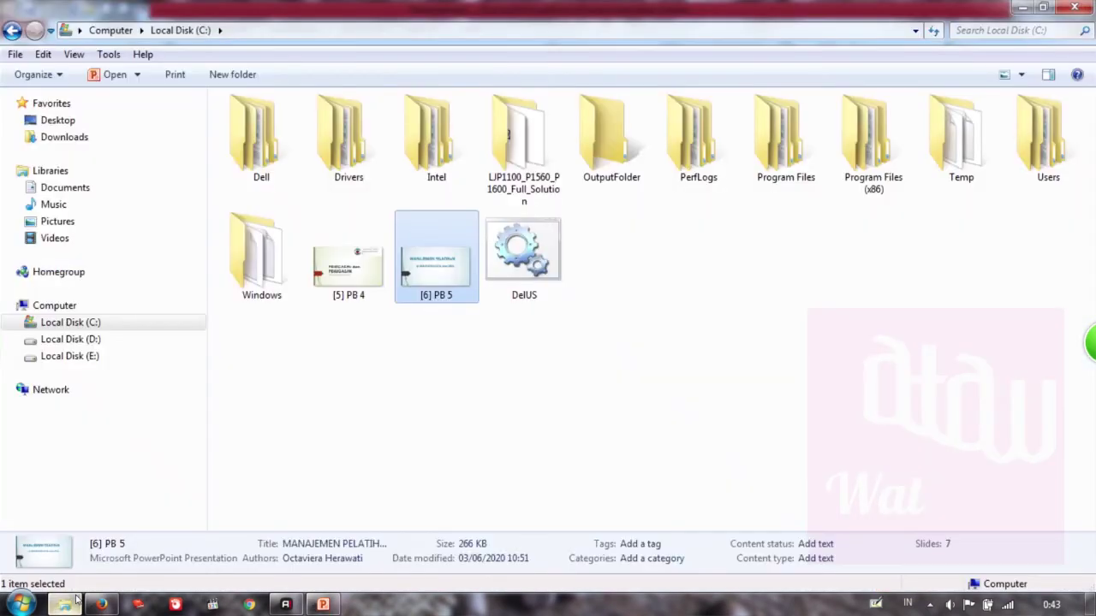
click(351, 266)
double_click(351, 265)
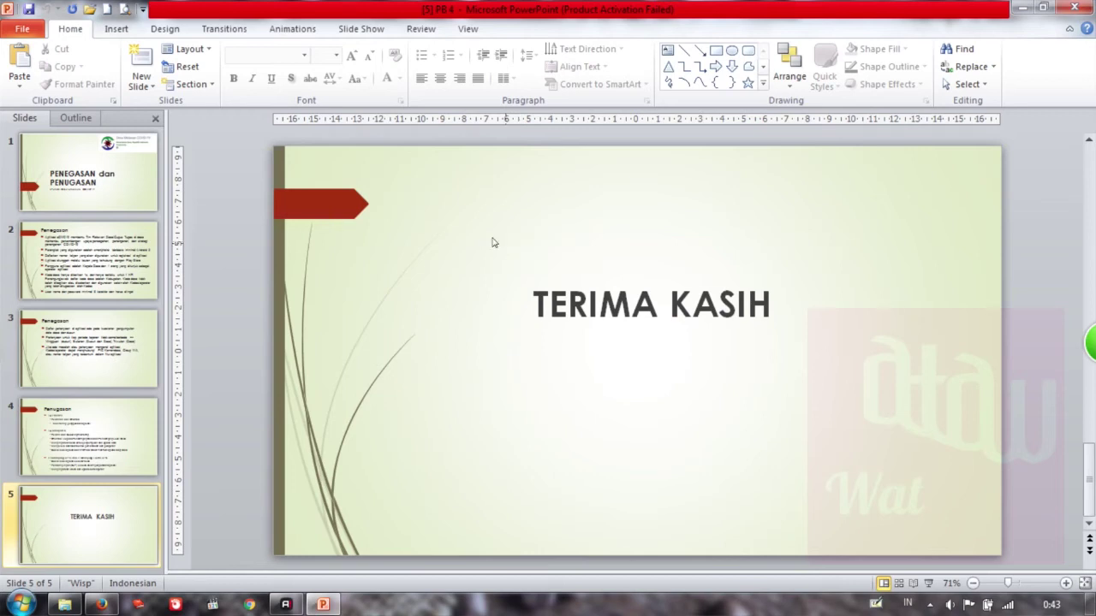
click(76, 605)
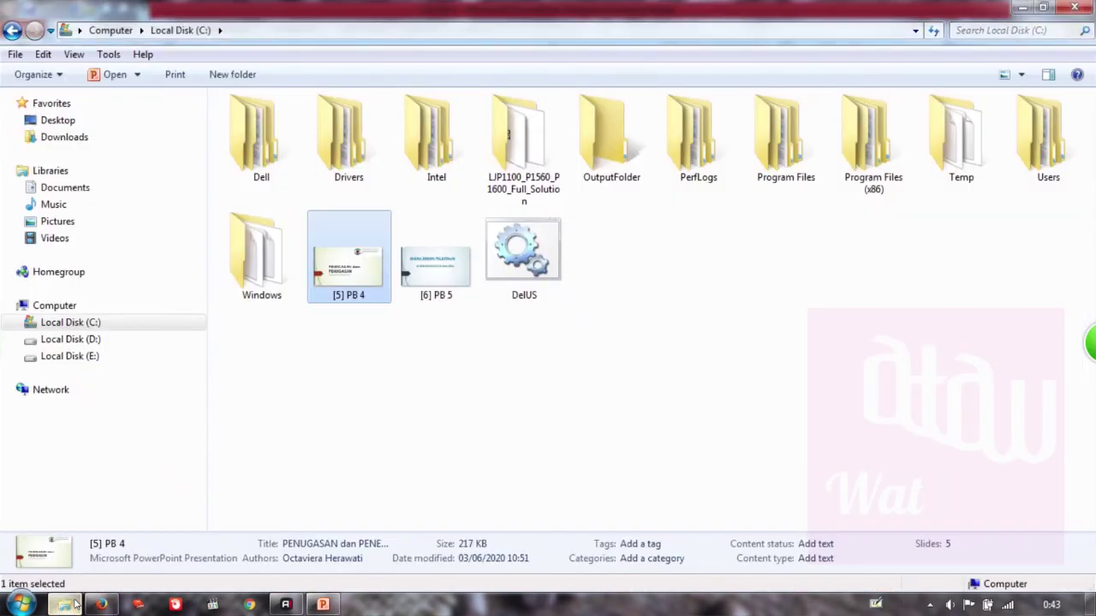
click(454, 293)
double_click(455, 292)
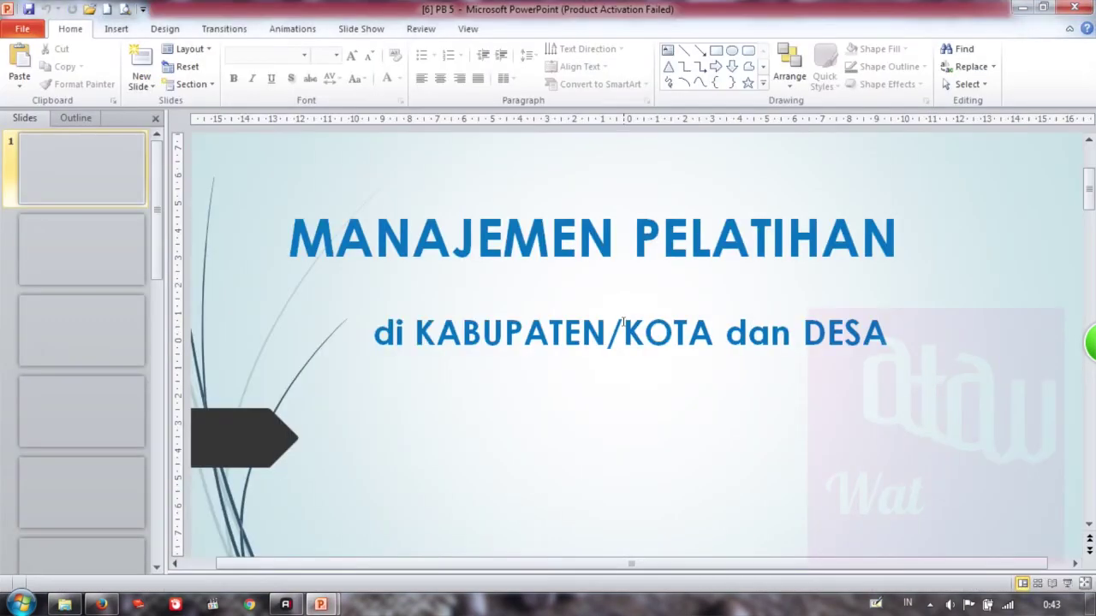
Scroll PB 5's slides to slide 7, zoom out to view it, then close PB 5.
scroll(651, 419, down, 3)
scroll(651, 419, down, 2)
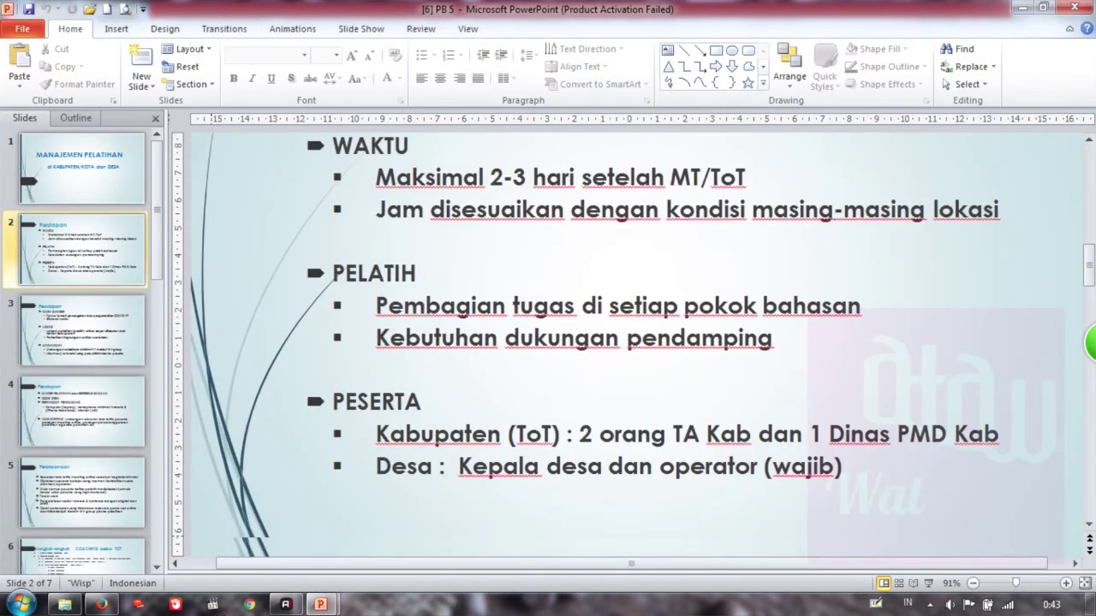
scroll(651, 419, down, 3)
click(157, 565)
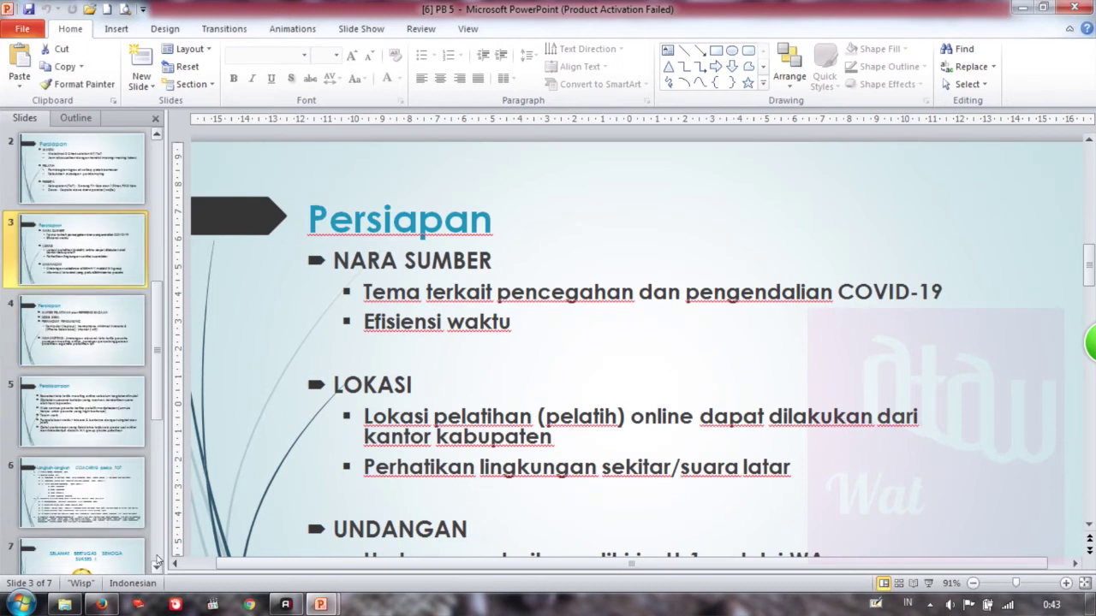
click(156, 565)
click(82, 495)
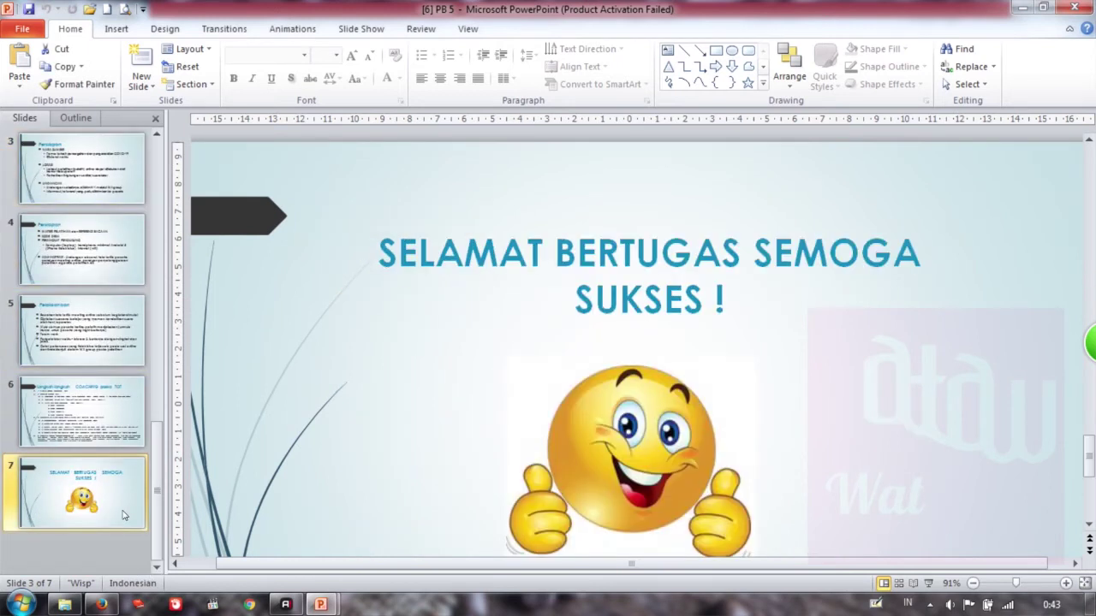
click(973, 583)
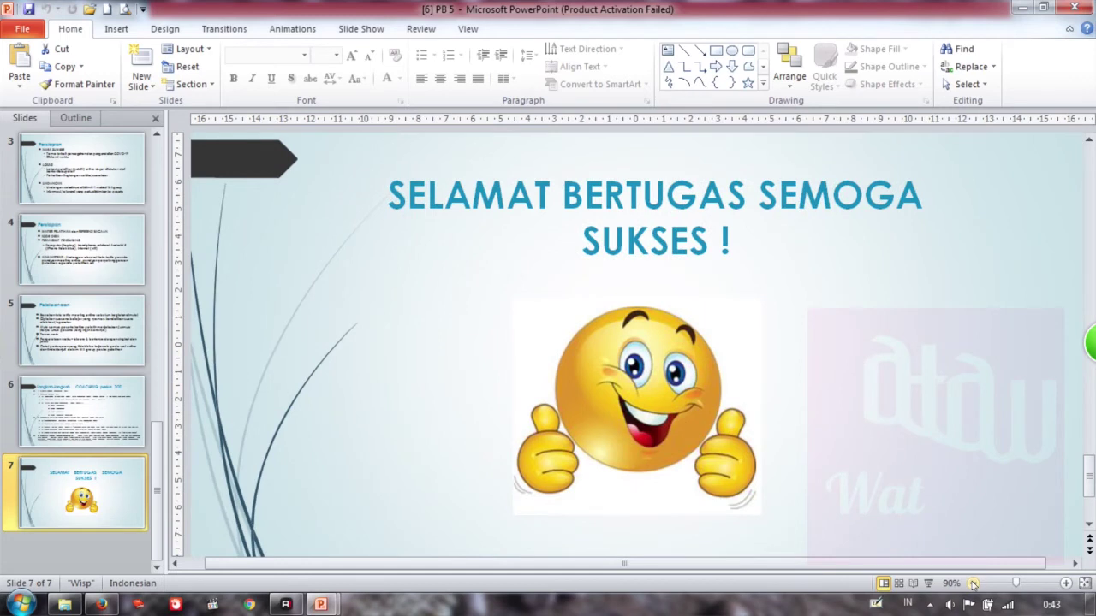
click(972, 583)
click(972, 583)
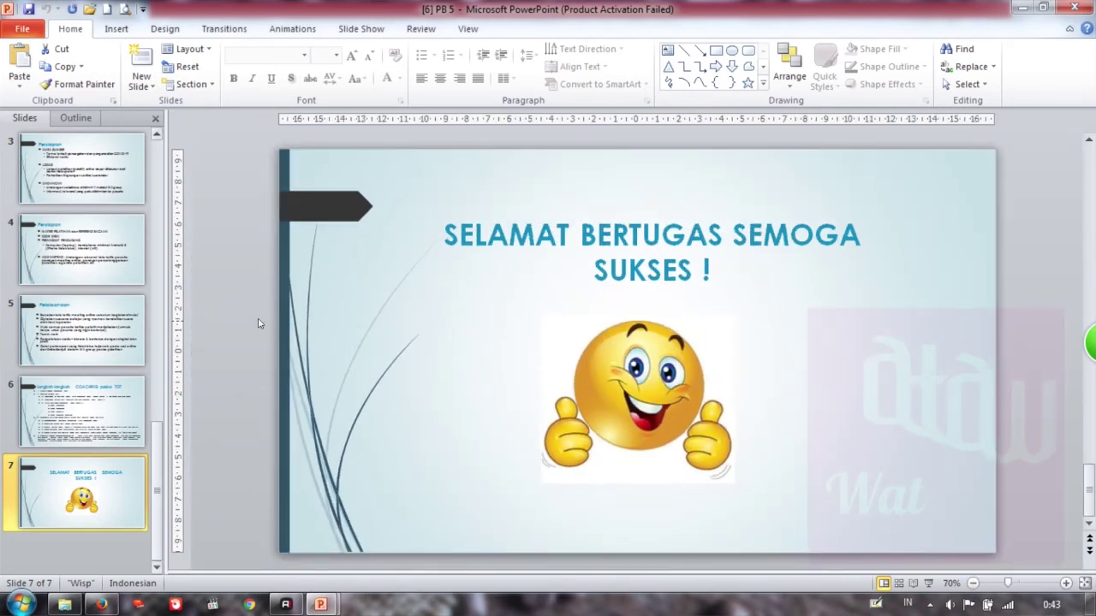
click(1073, 7)
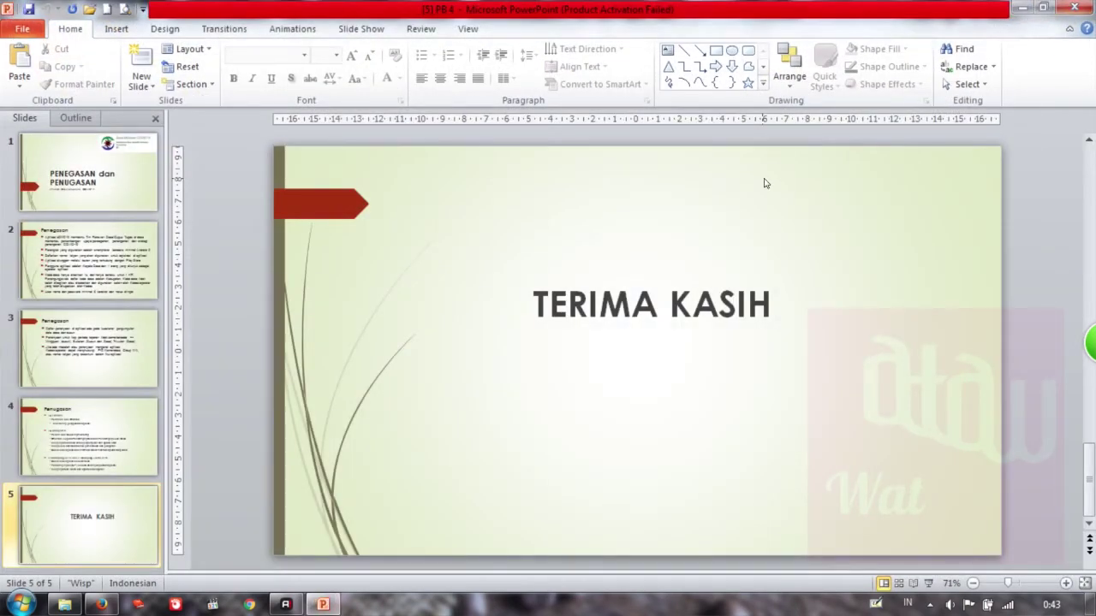
Close the [5] PB 4 presentation using File > Close.
click(23, 30)
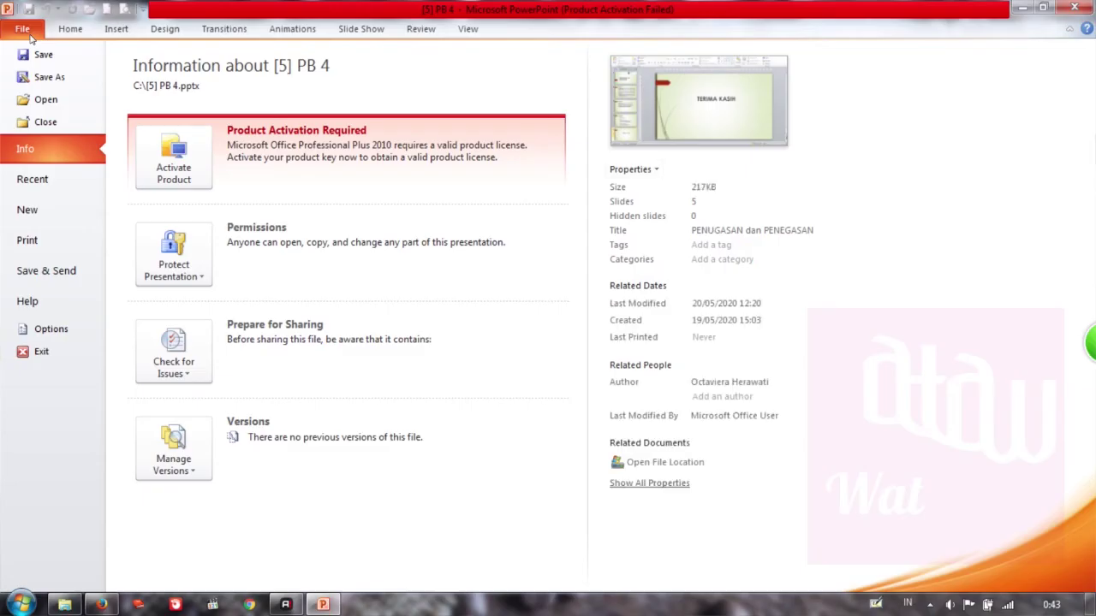
click(32, 124)
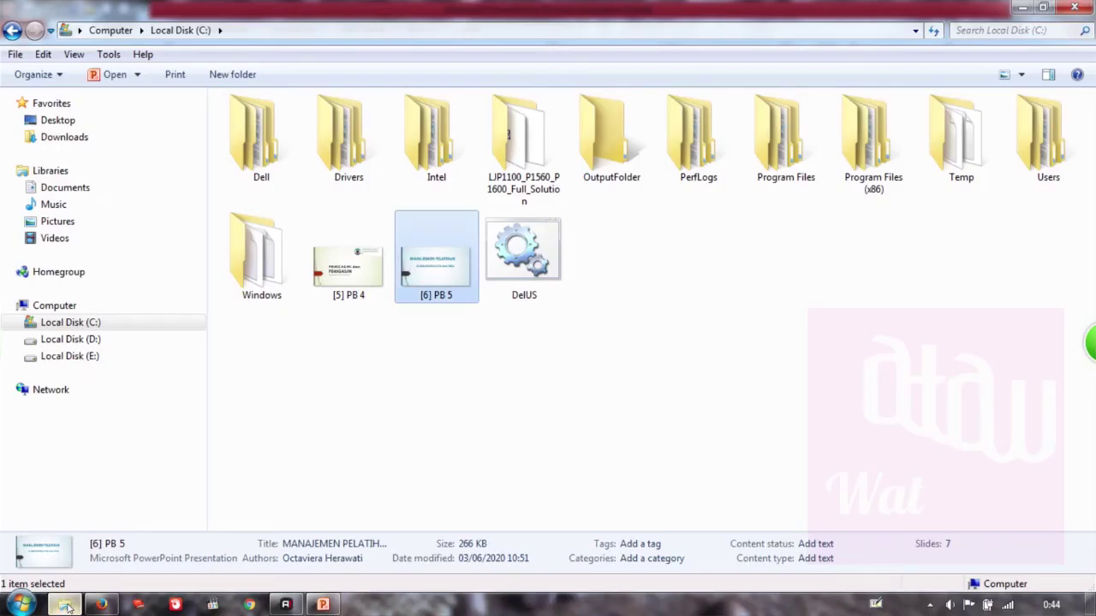
Reopen [5] PB 4 from Local Disk (C:) in PowerPoint.
click(459, 438)
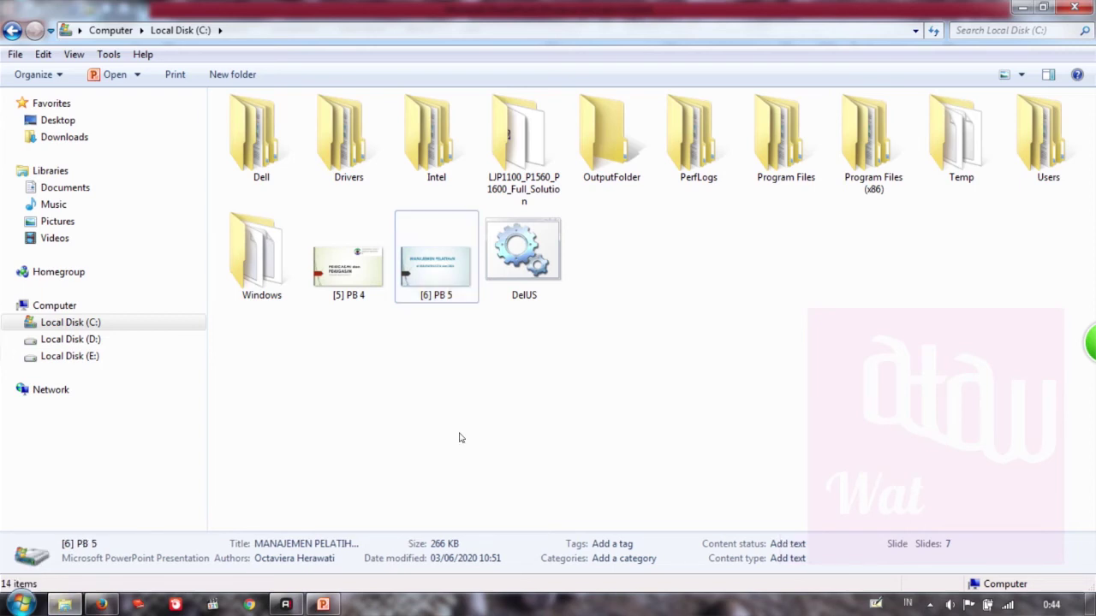
click(367, 289)
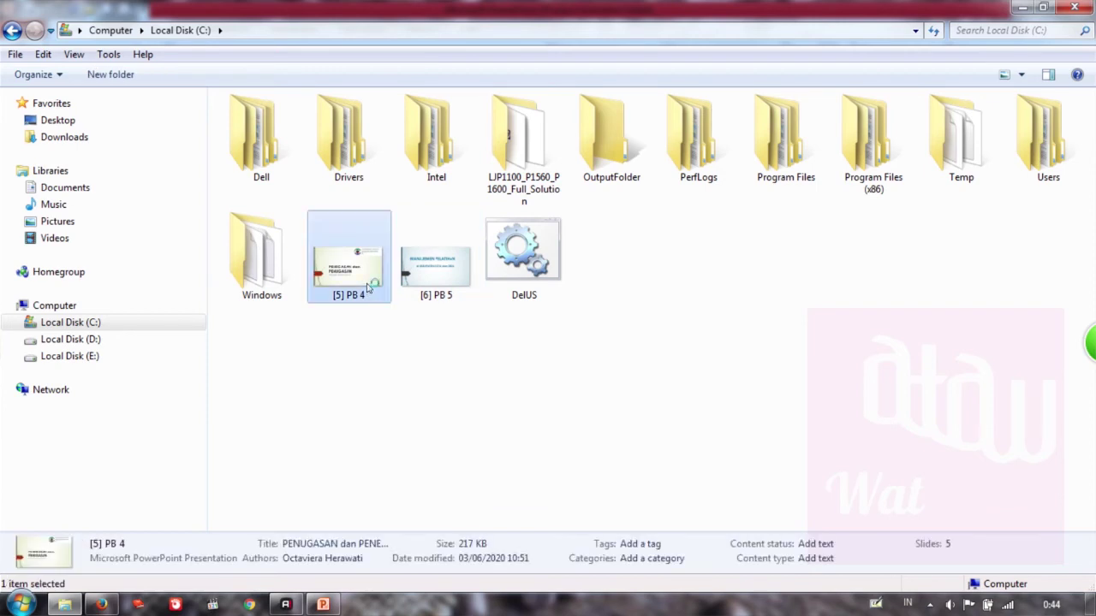
double_click(369, 288)
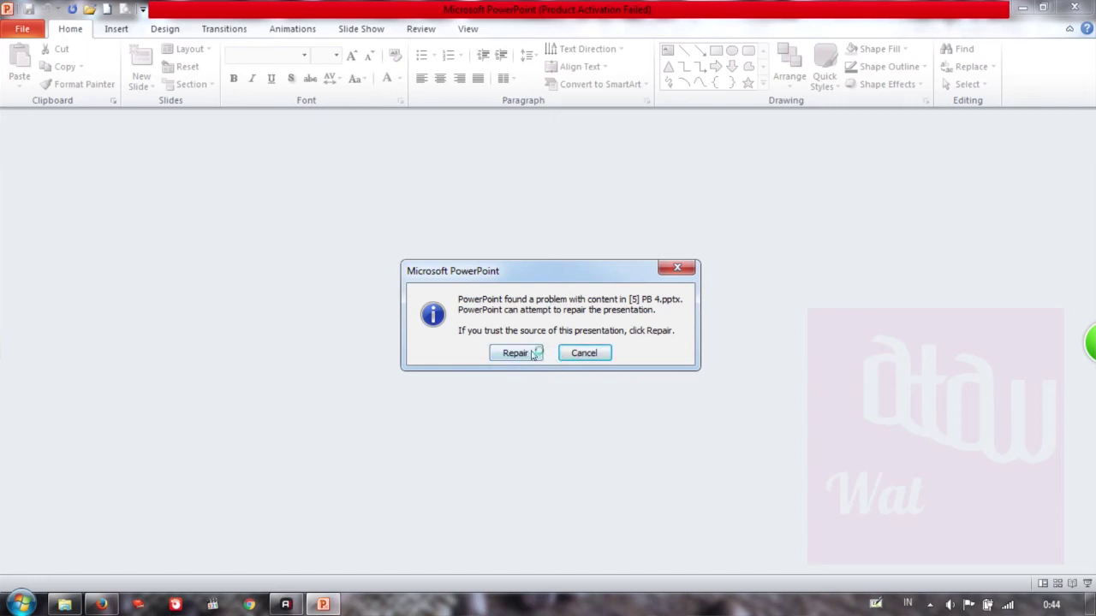
Let PowerPoint attempt the [5] PB 4 repair, dismiss the error, and return to Local Disk (C:).
click(537, 355)
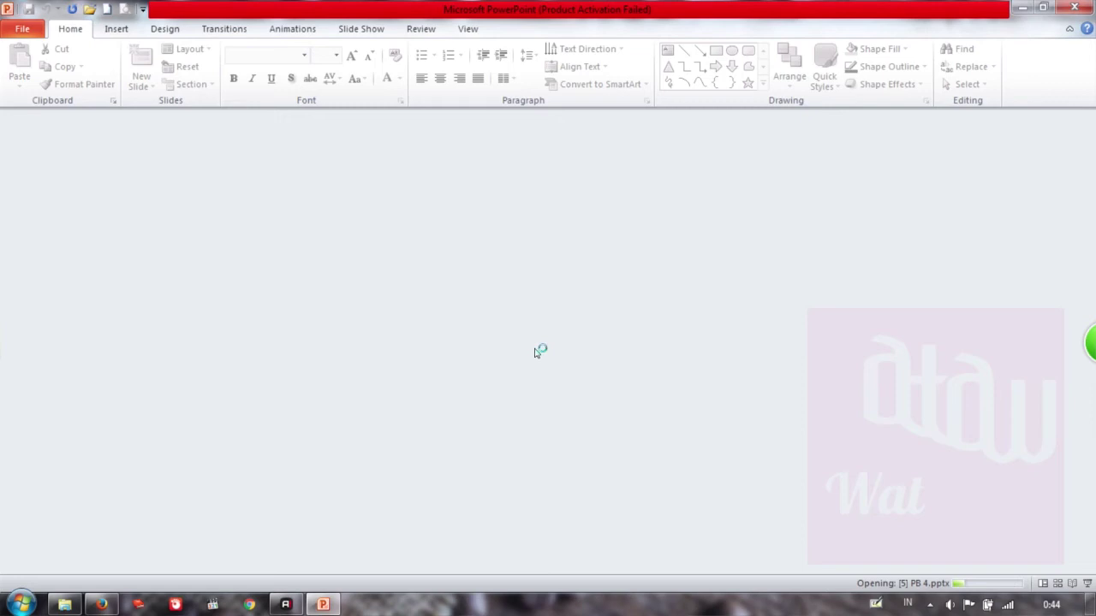
click(548, 359)
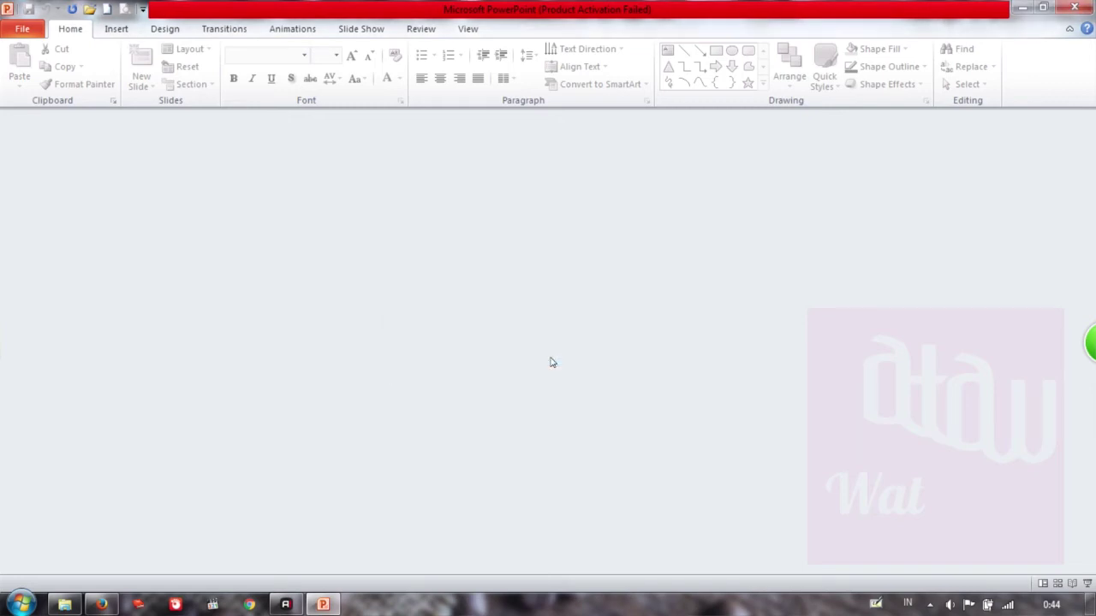
click(75, 607)
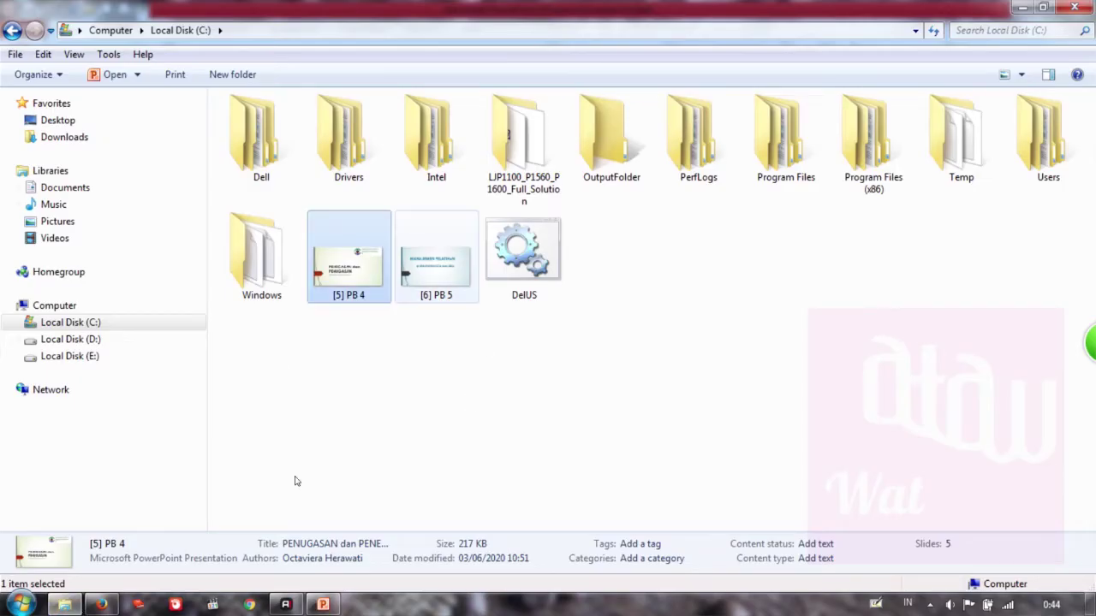
Unblock [5] PB 4 on the General tab of its Properties and apply it.
right_click(365, 288)
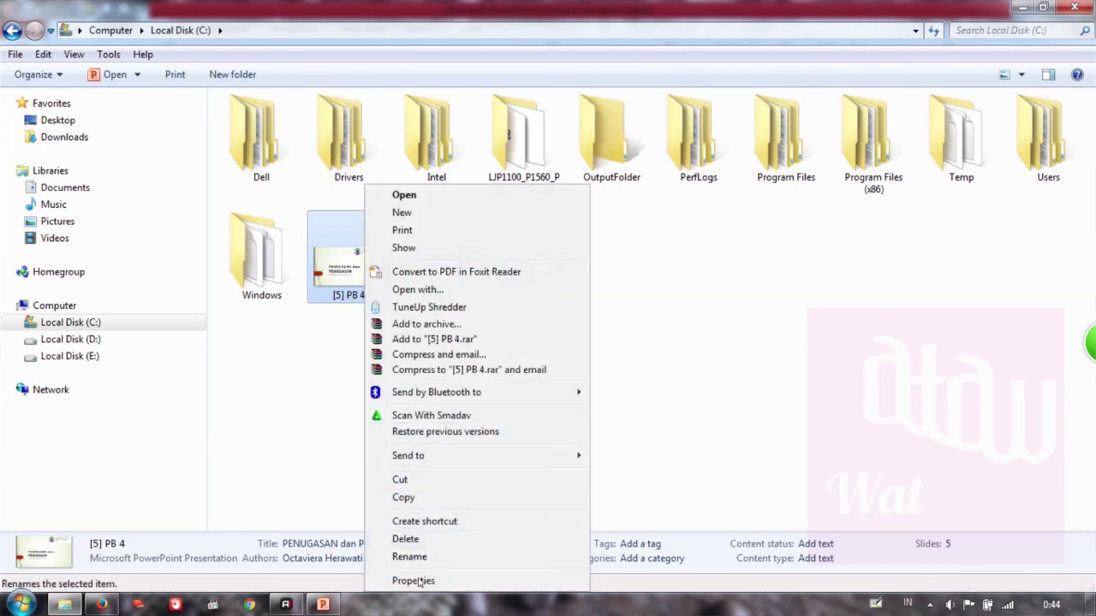
click(420, 581)
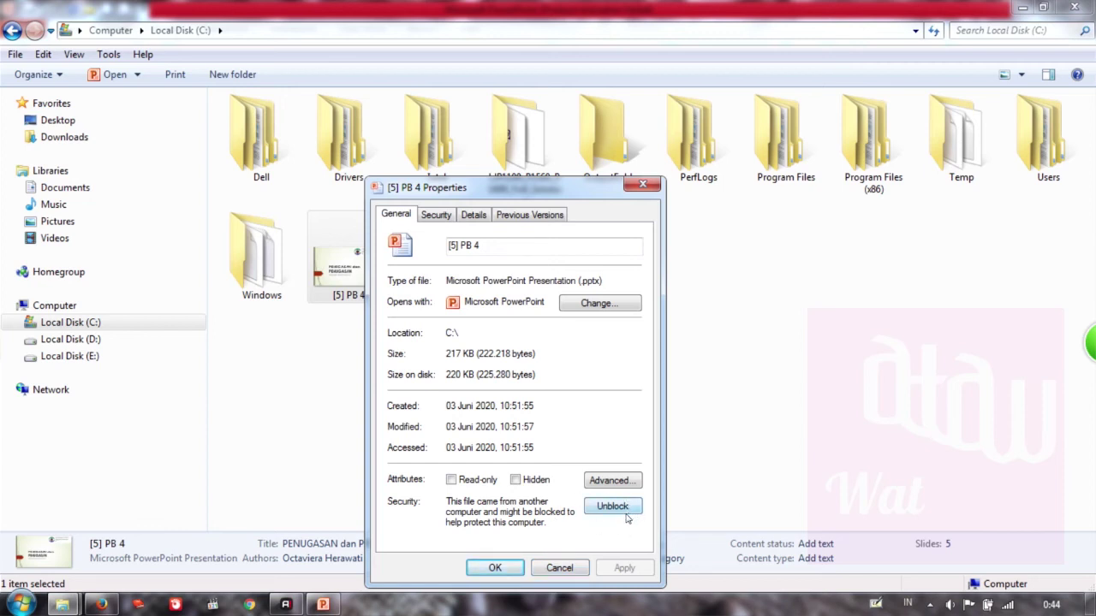
click(612, 508)
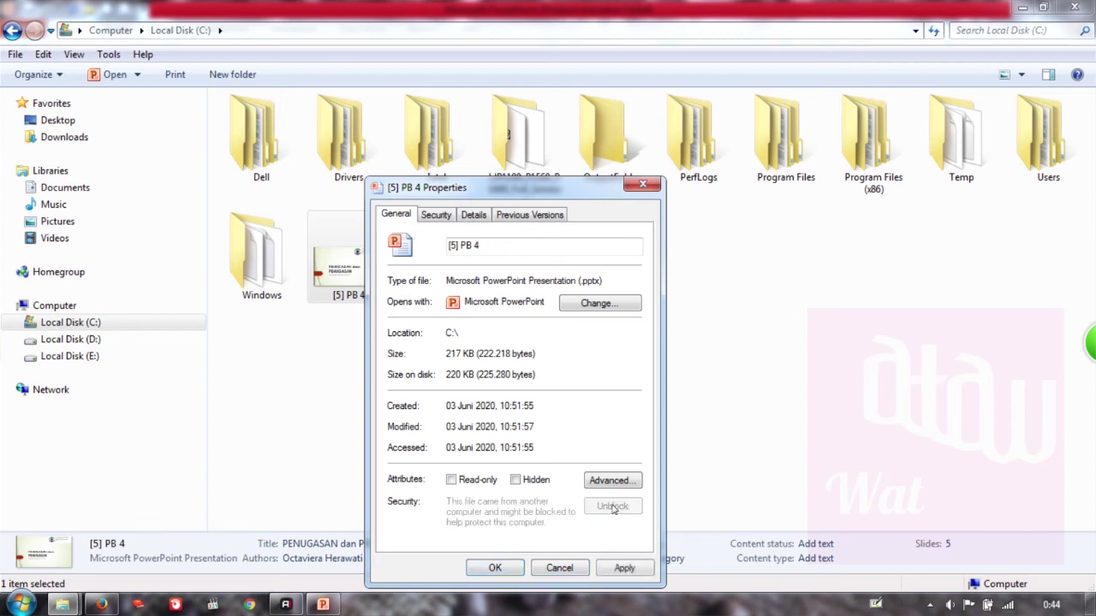
click(495, 572)
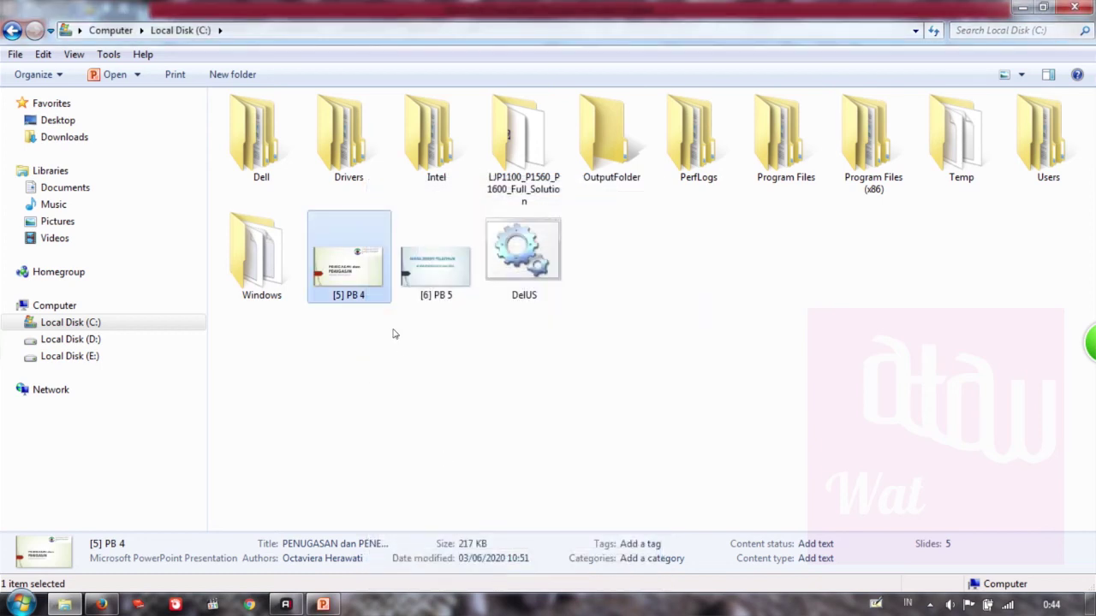
Open [5] PB 4 in PowerPoint with all five slides, then return to Local Disk (C:).
click(369, 320)
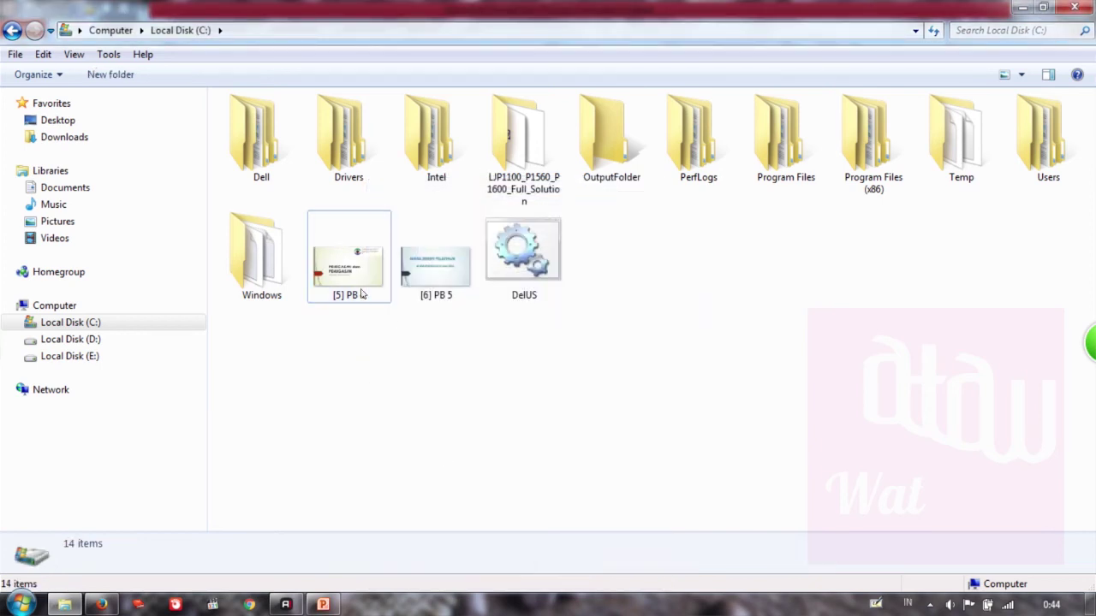
double_click(360, 288)
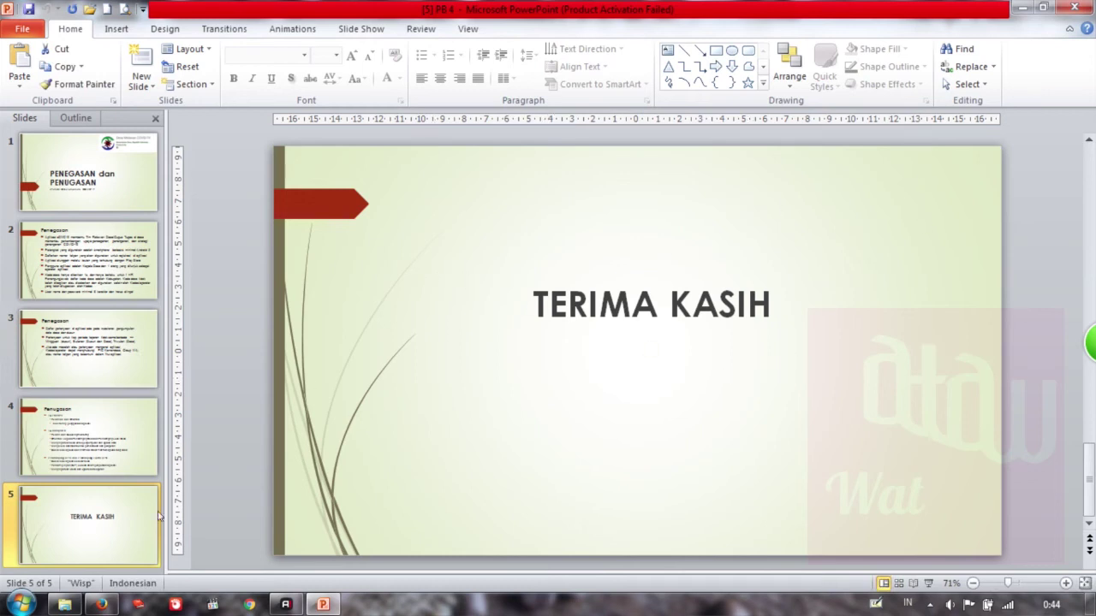
click(65, 604)
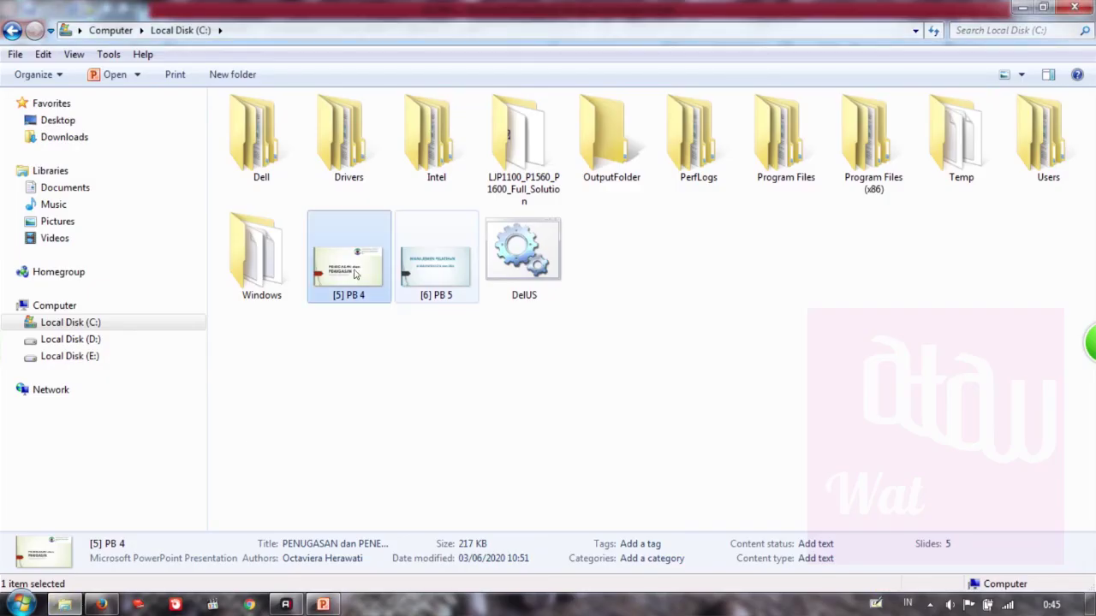
right_click(374, 258)
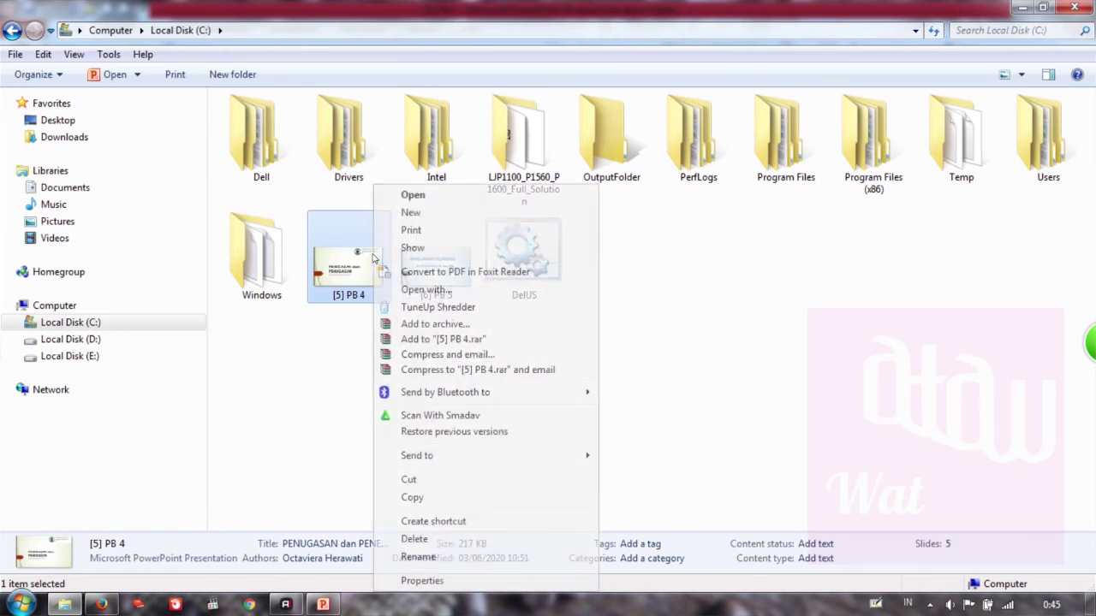
click(445, 579)
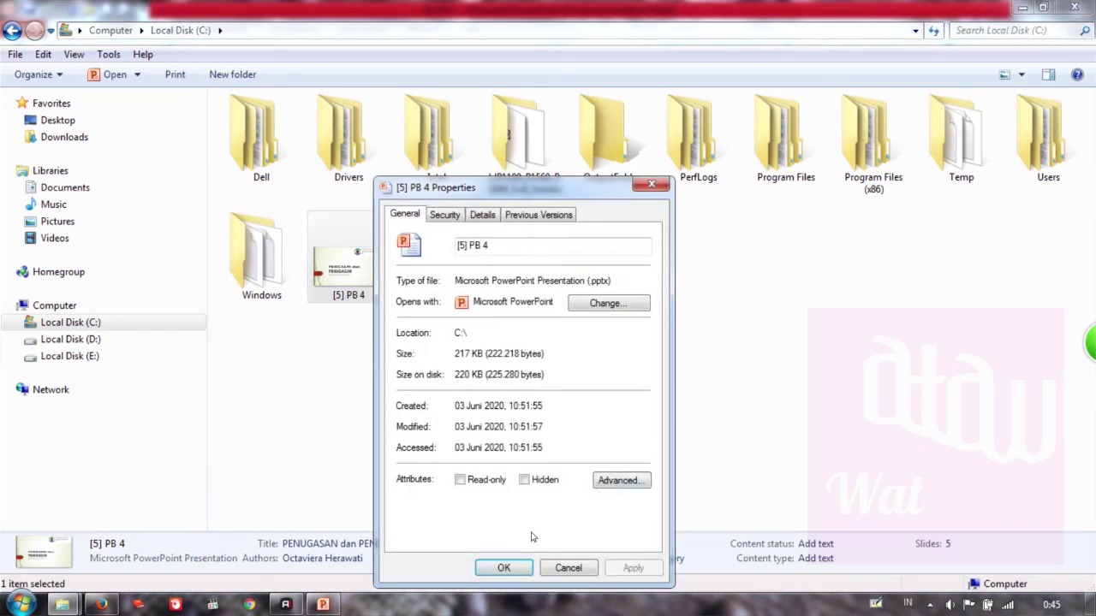
click(565, 567)
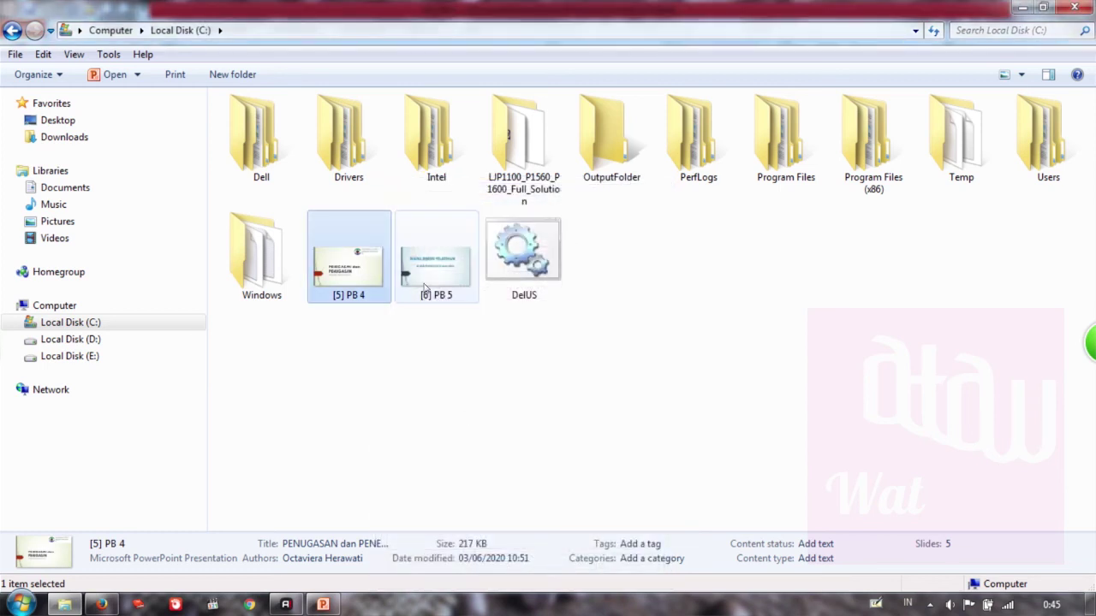
double_click(424, 288)
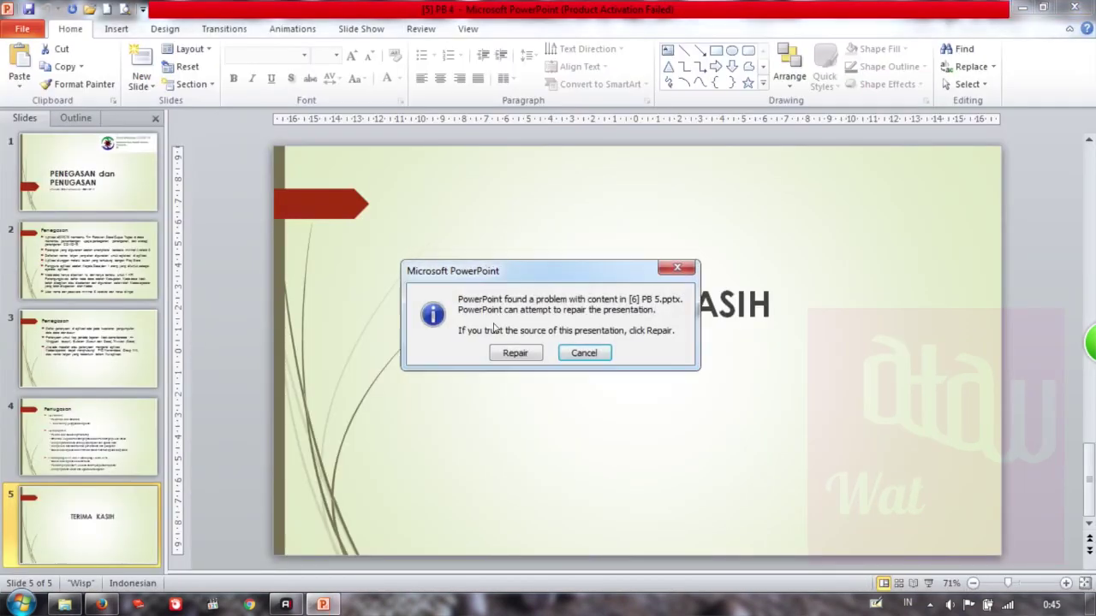
click(506, 353)
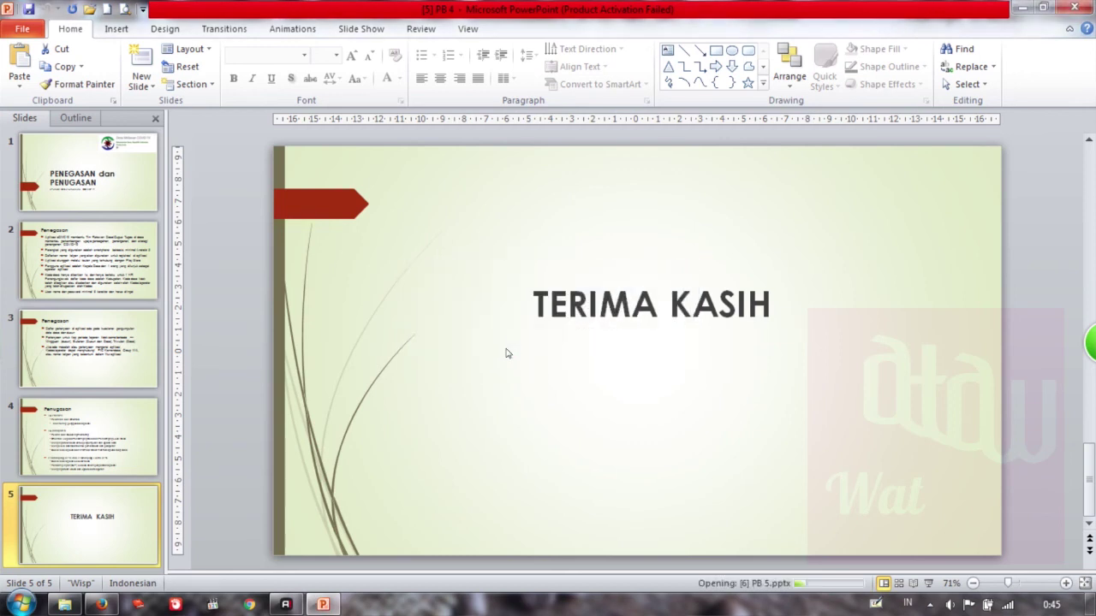
click(549, 358)
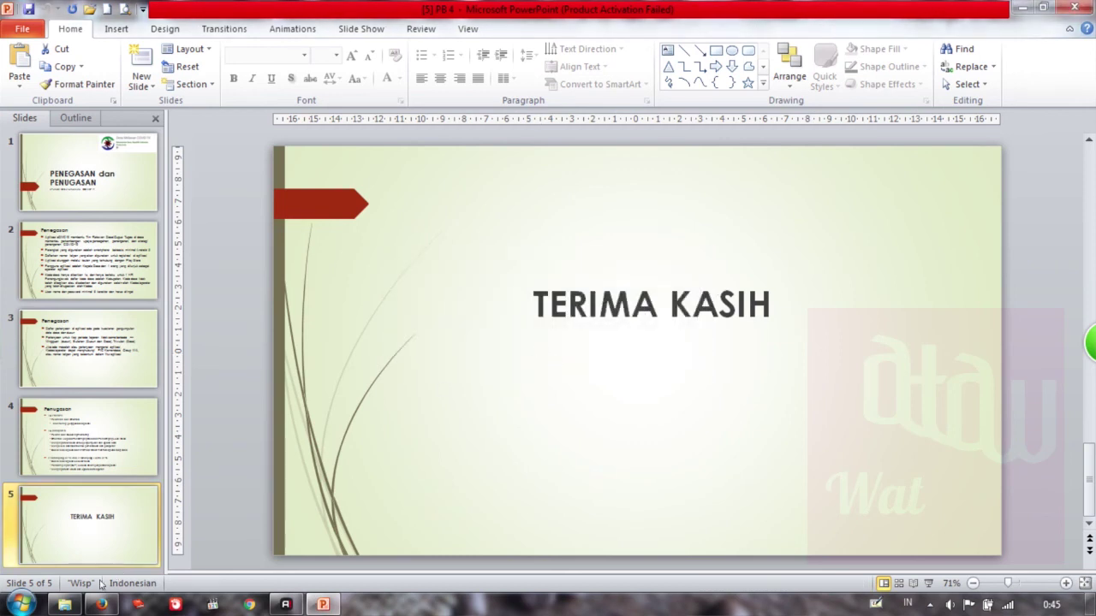
click(74, 599)
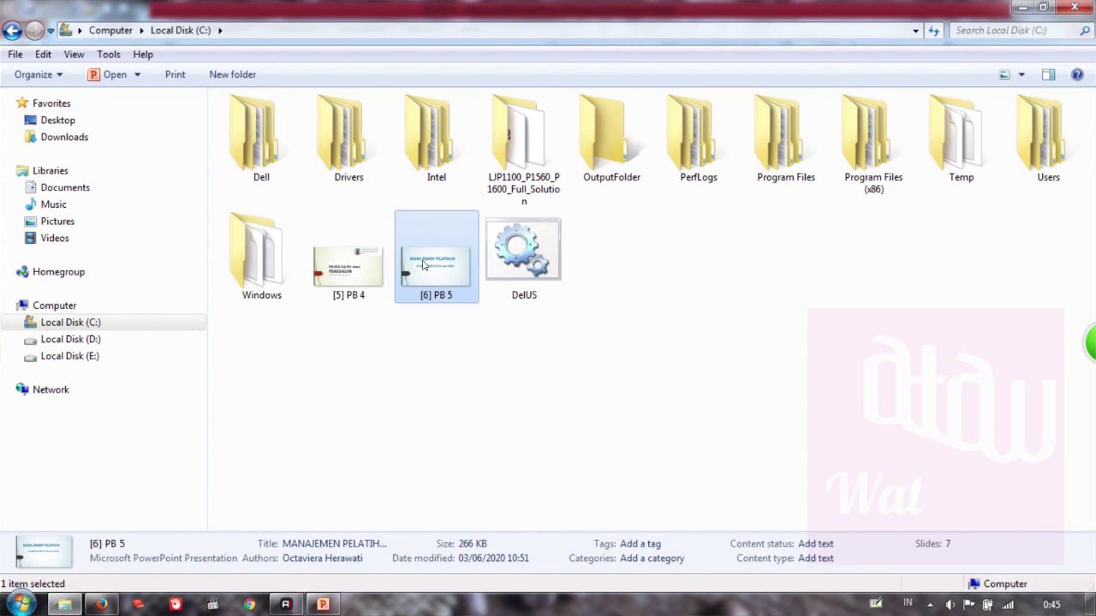
Review [6] PB 5's Properties, which show it is blocked, and close them unchanged.
right_click(423, 265)
click(456, 580)
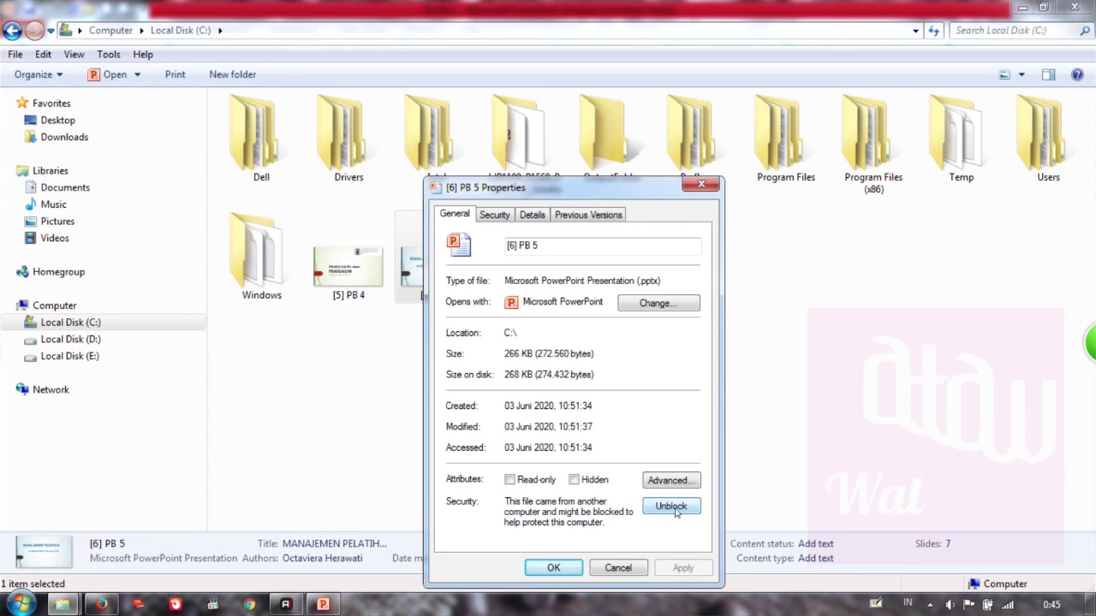
click(617, 568)
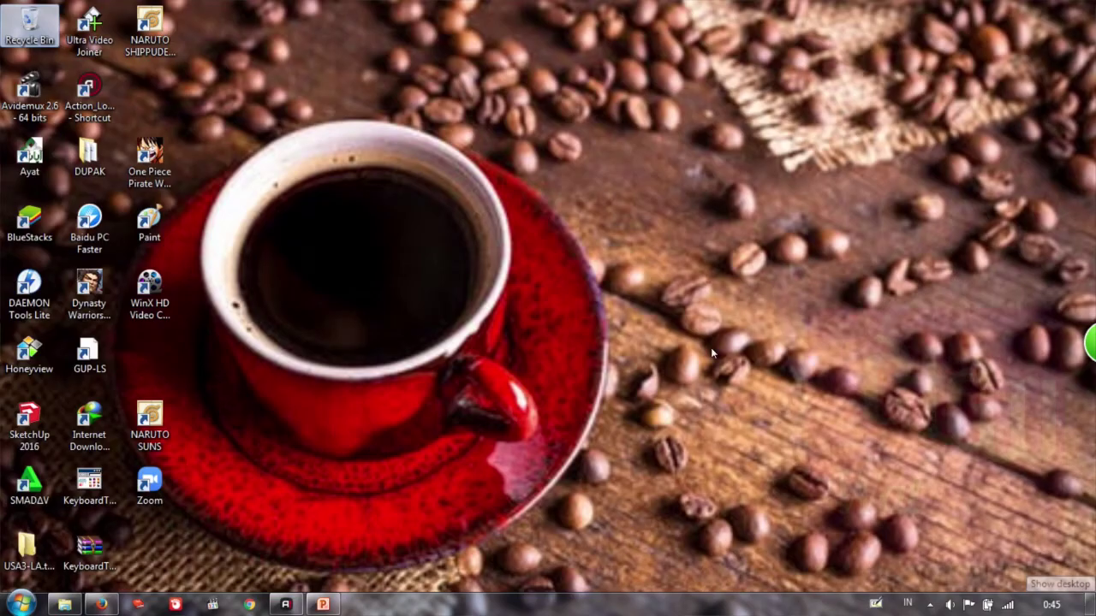
Bring PowerPoint back to the front, showing [5] PB 4 at its 'TERIMA KASIH' slide.
click(711, 348)
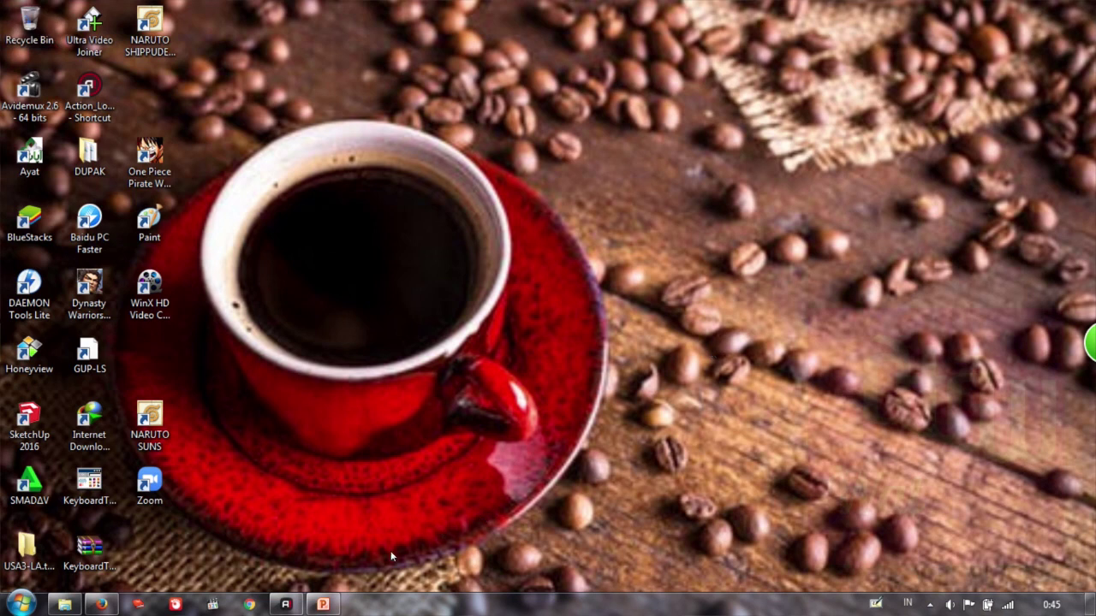
click(336, 607)
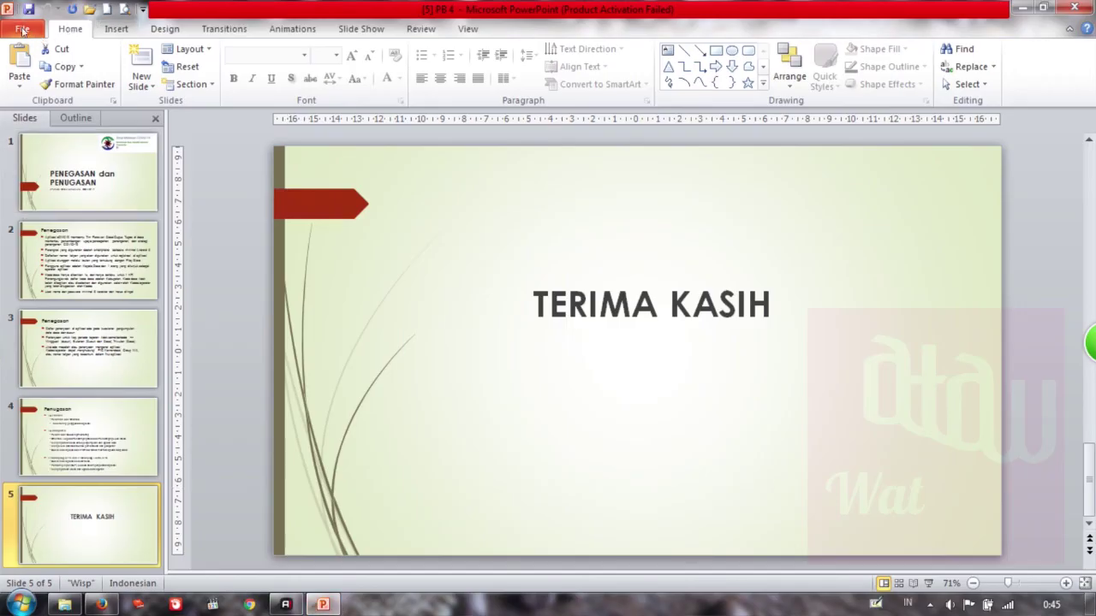
Exit PowerPoint from the File menu, closing [5] PB 4.
click(23, 31)
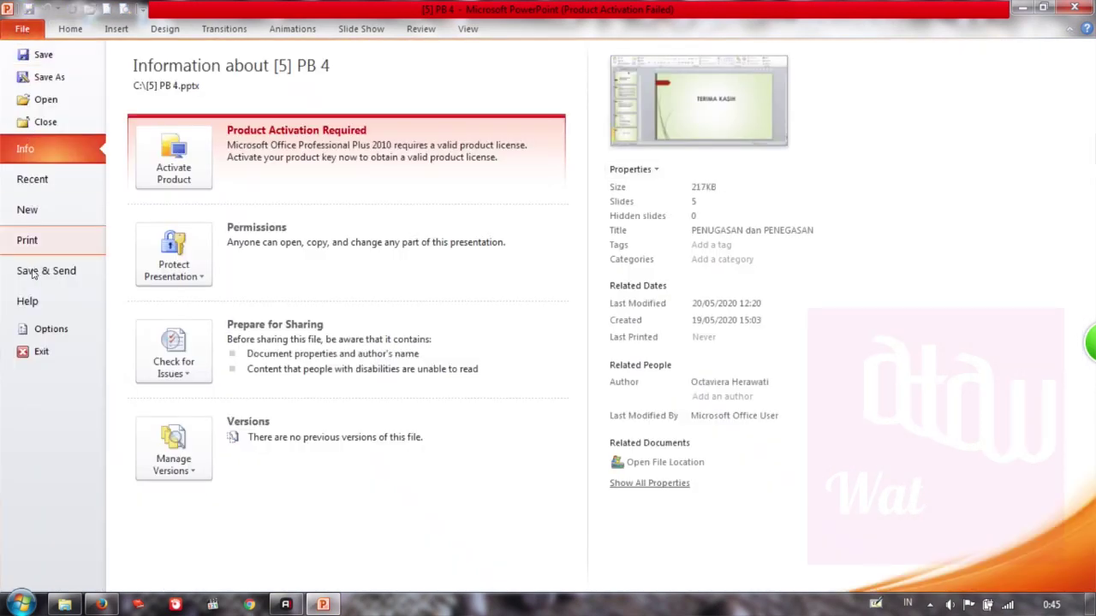
click(33, 352)
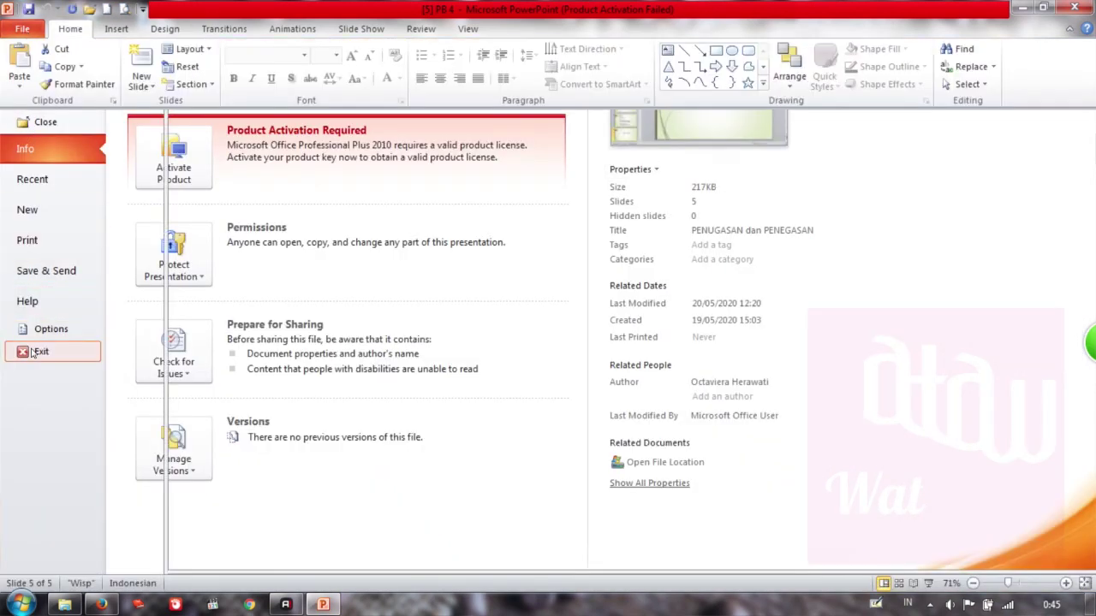